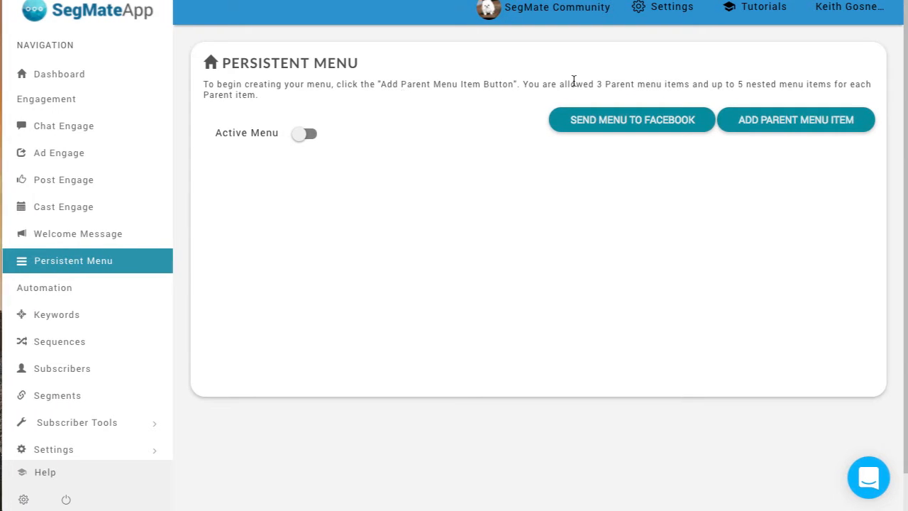
pyautogui.moveTo(597, 84); pyautogui.dragTo(632, 84)
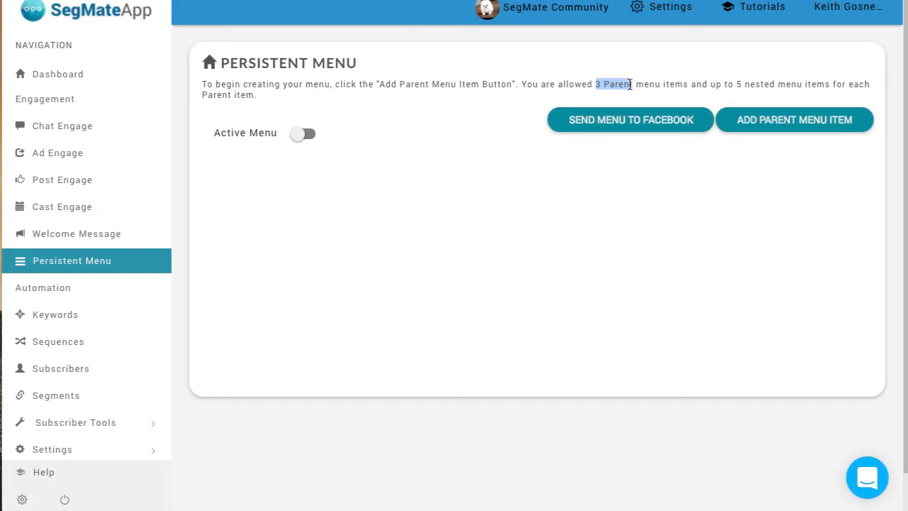
pyautogui.moveTo(736, 83); pyautogui.dragTo(830, 85)
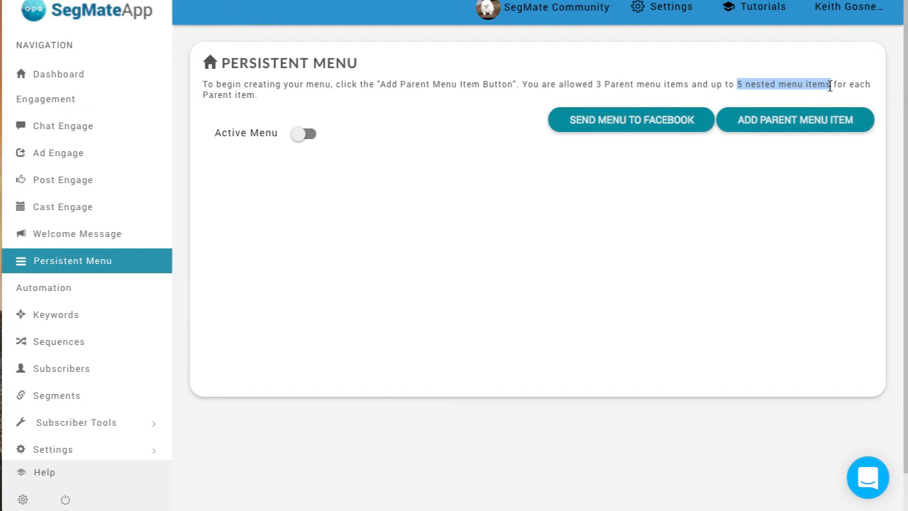
pyautogui.click(424, 79)
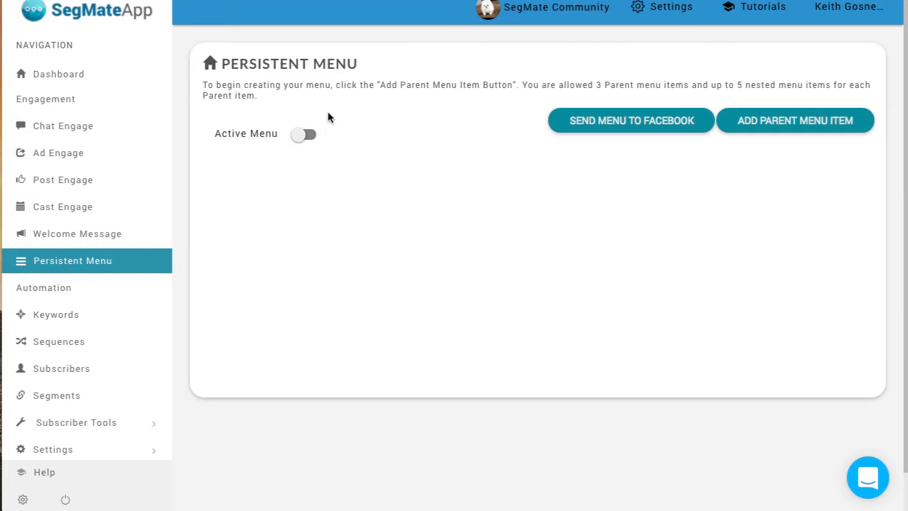
# Step: Add a parent menu item titled "Shop Now" to the persistent menu
pyautogui.click(786, 128)
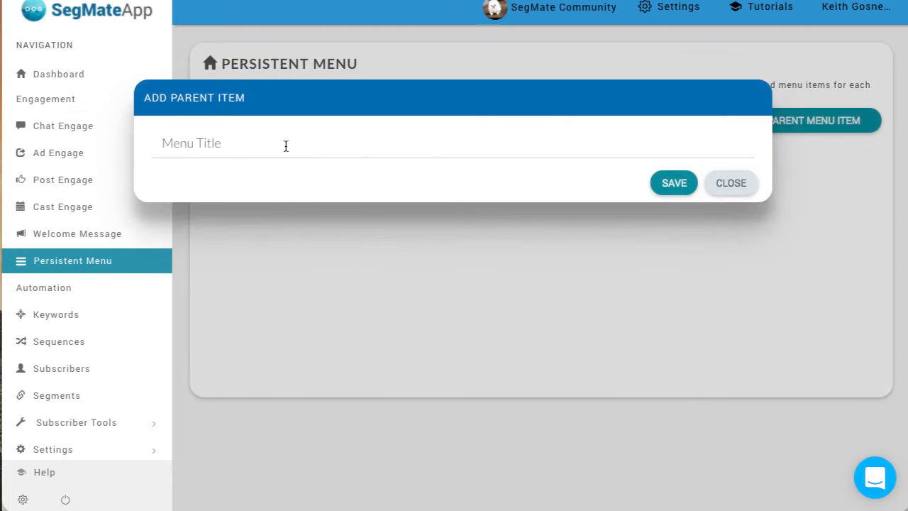
pyautogui.click(276, 145)
pyautogui.write('Shop Now')
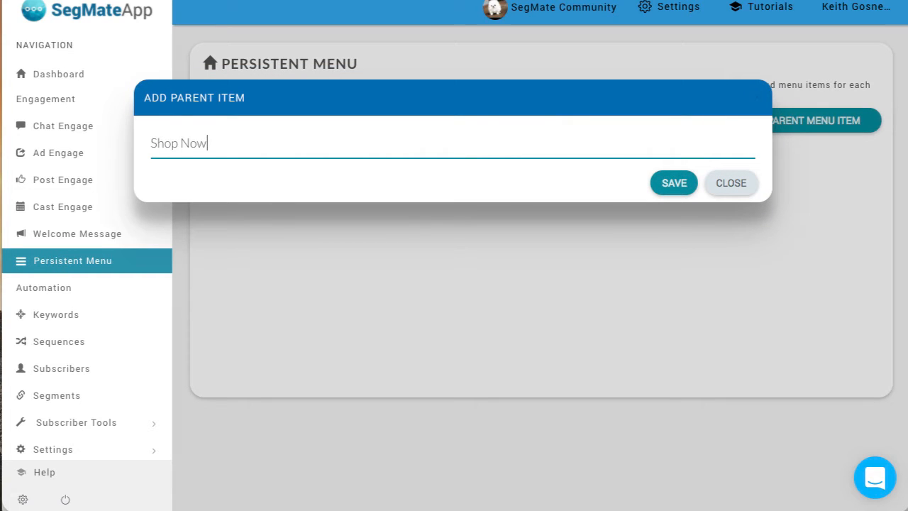
pyautogui.click(669, 187)
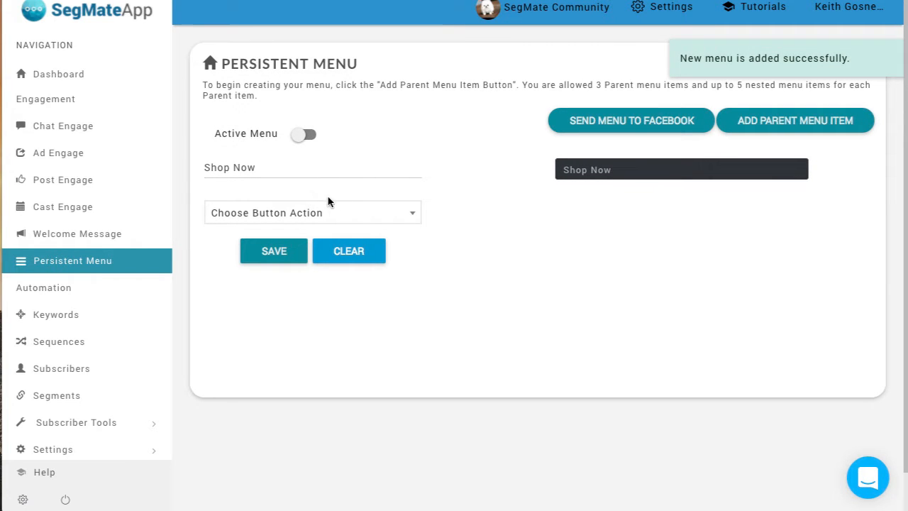
pyautogui.click(259, 168)
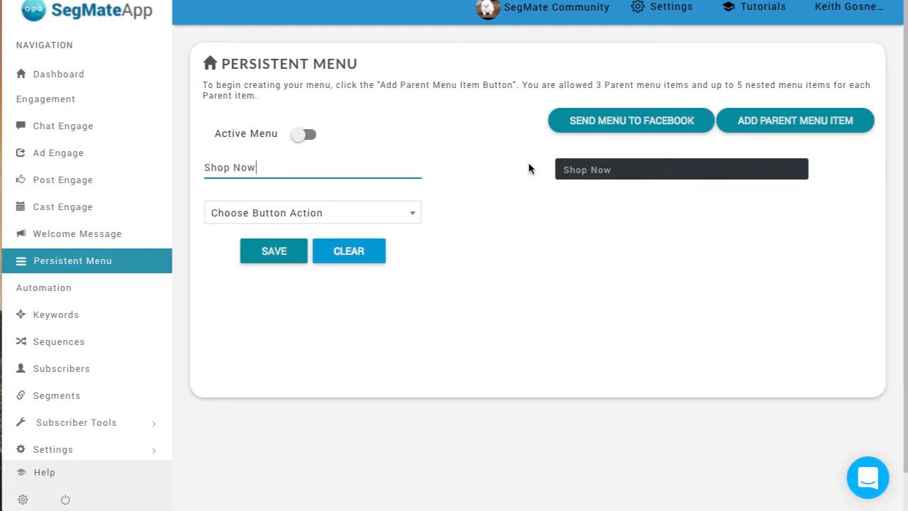
pyautogui.click(351, 222)
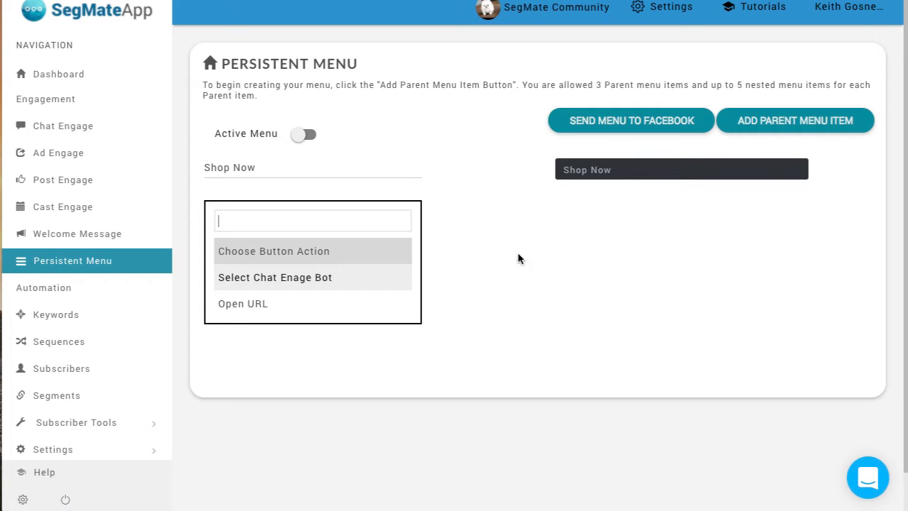
pyautogui.click(280, 305)
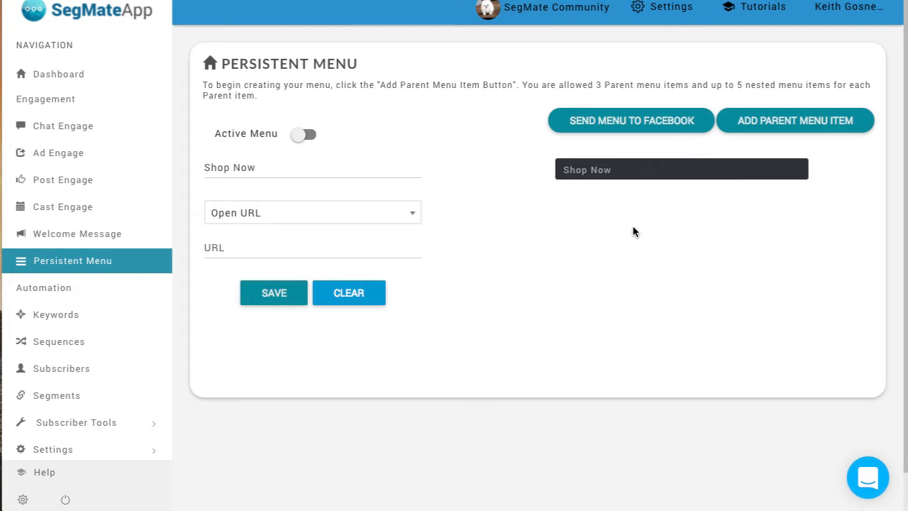
pyautogui.moveTo(560, 174)
pyautogui.click(248, 249)
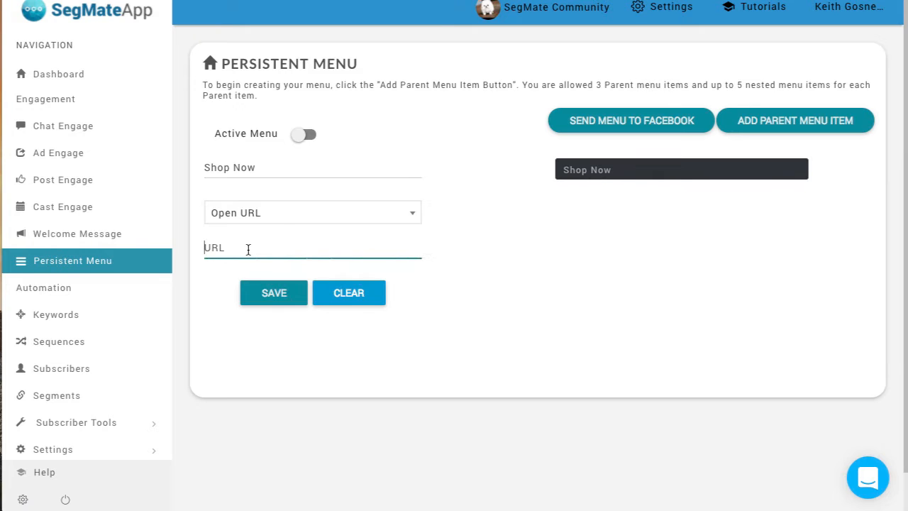
pyautogui.write('https')
pyautogui.write('//www.google.com')
pyautogui.click(274, 297)
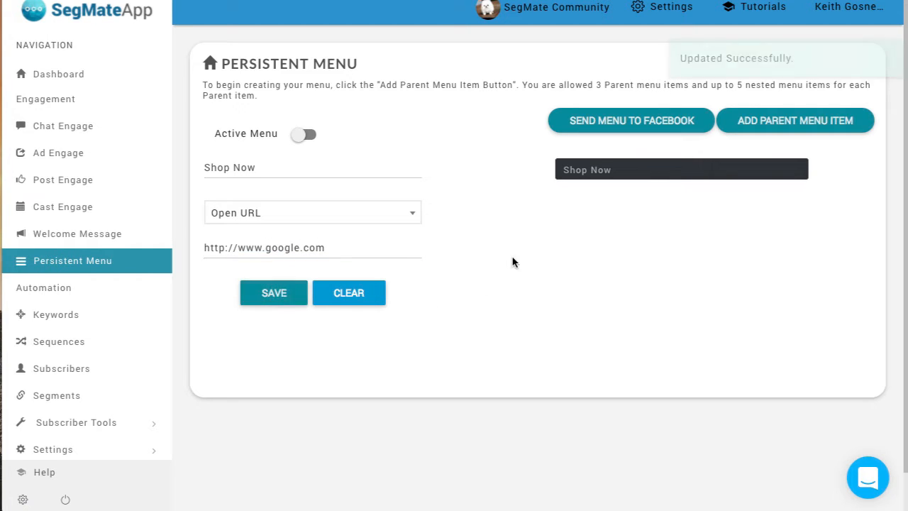
# Step: Add a second parent menu item titled "Categories"
pyautogui.moveTo(589, 177)
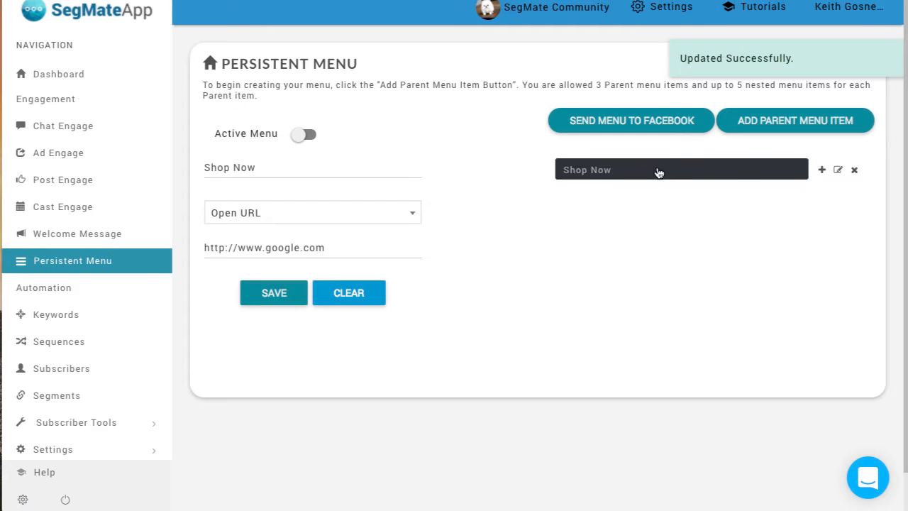
pyautogui.click(765, 123)
pyautogui.click(228, 144)
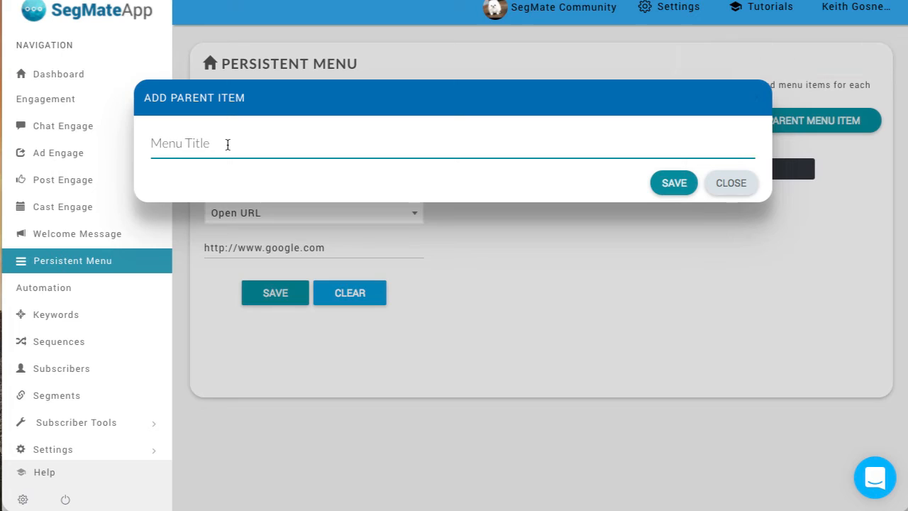
pyautogui.write('Cateogories')
pyautogui.click(674, 183)
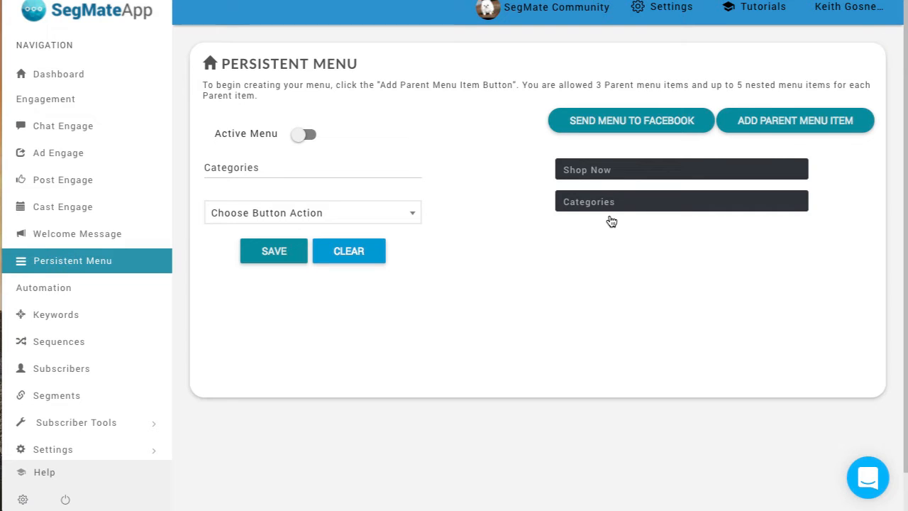
# Step: Set the Categories item's button action to a Chat Engage bot using the Sequence 1 conversation and save it
pyautogui.moveTo(624, 207)
pyautogui.moveTo(558, 208)
pyautogui.click(360, 225)
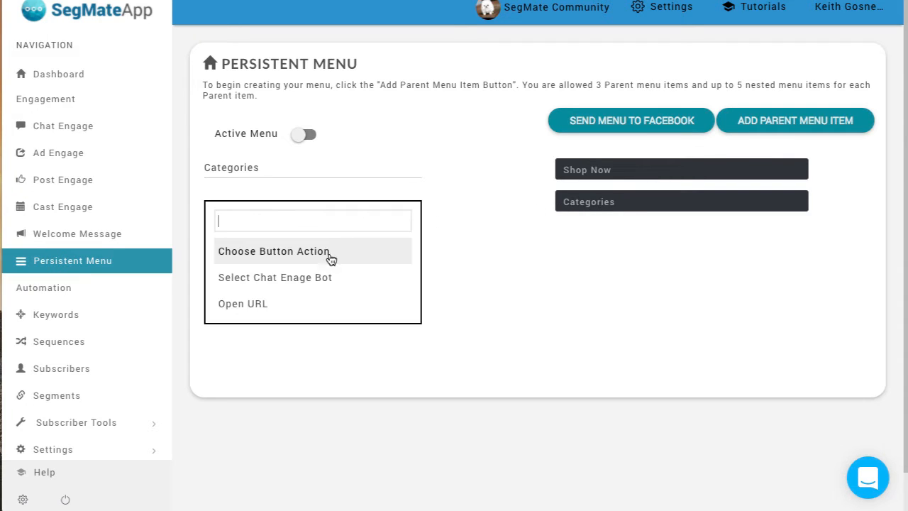
pyautogui.click(341, 277)
pyautogui.click(310, 249)
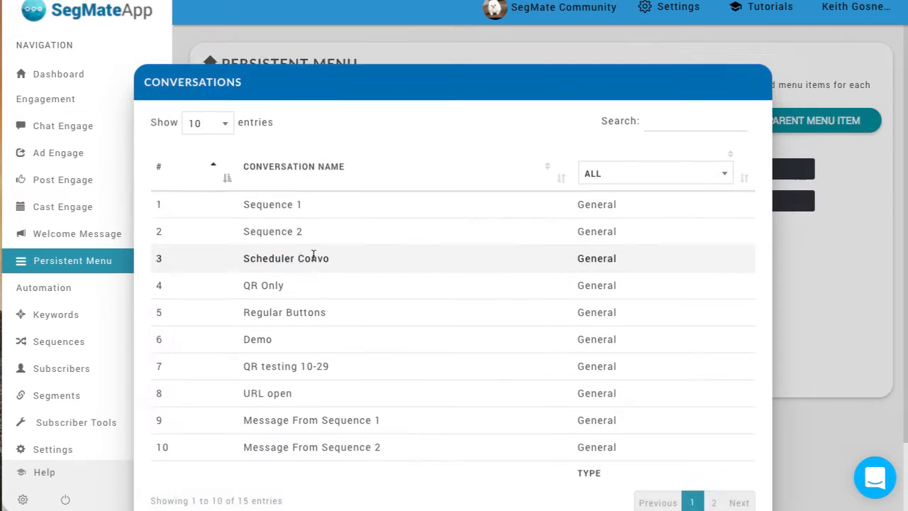
pyautogui.click(314, 219)
pyautogui.click(265, 305)
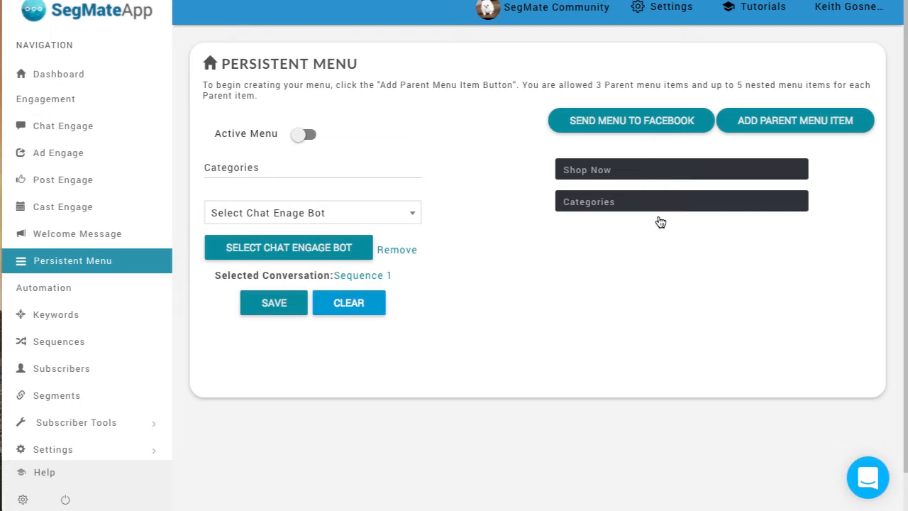
# Step: Review the saved button actions of the Shop Now and Categories parent items
pyautogui.click(675, 173)
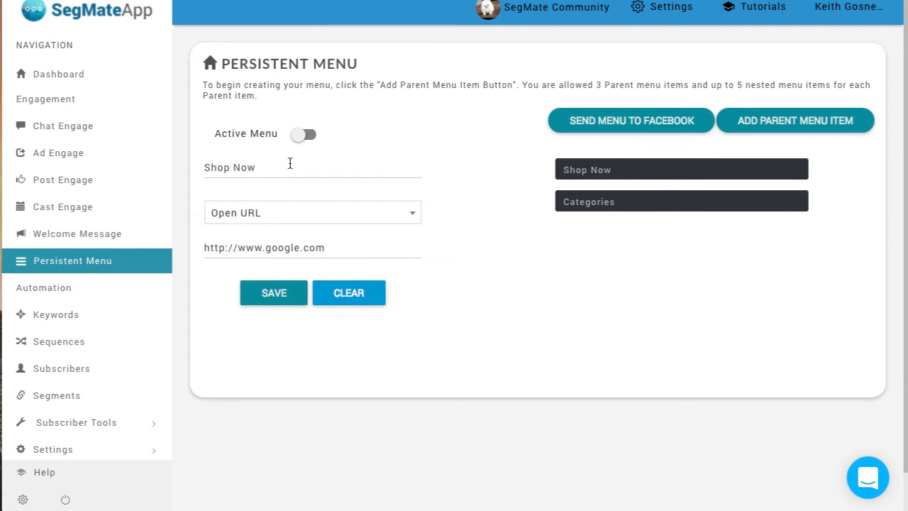
pyautogui.click(645, 210)
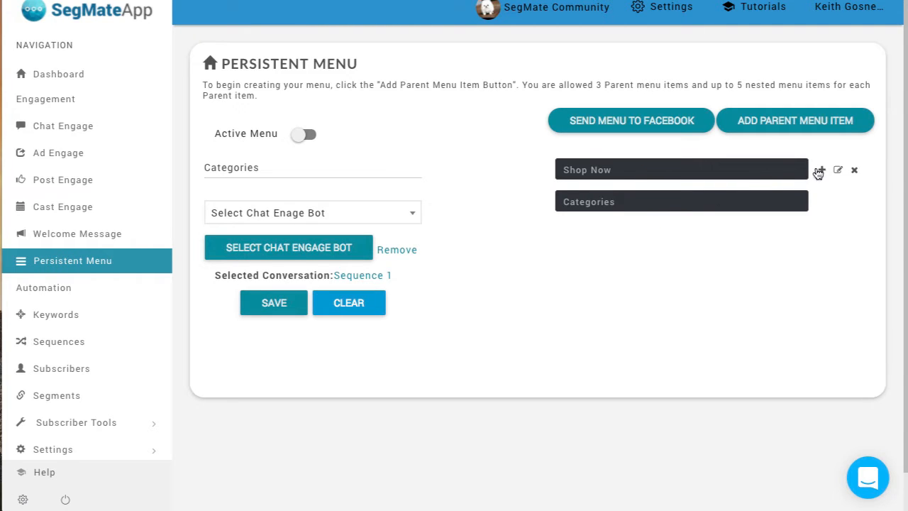
pyautogui.click(838, 171)
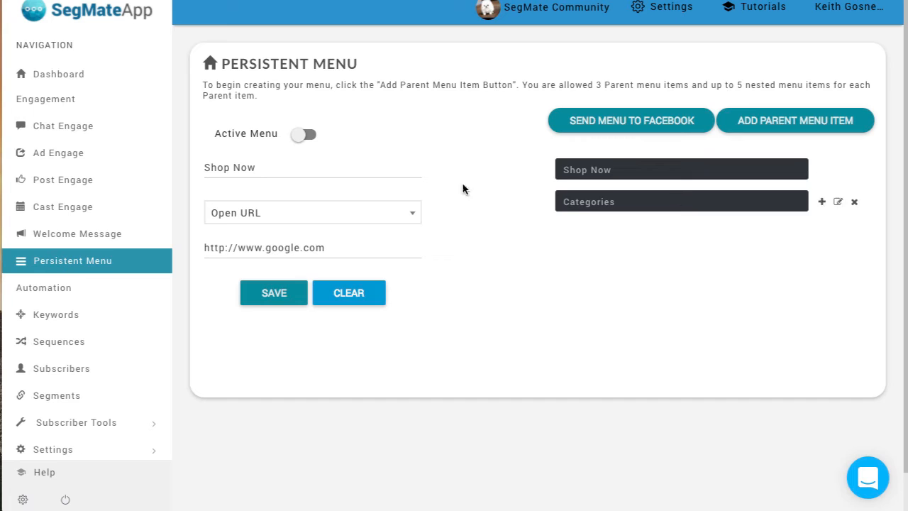
pyautogui.click(620, 204)
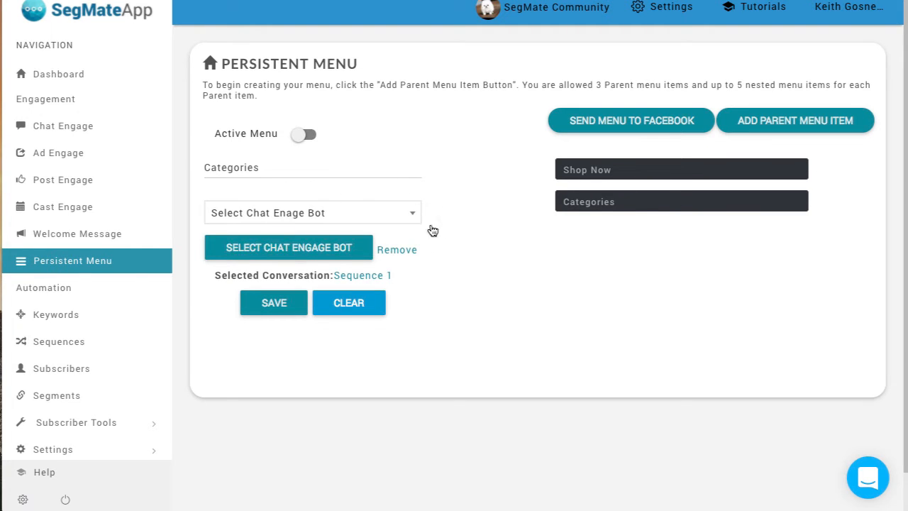
pyautogui.click(627, 173)
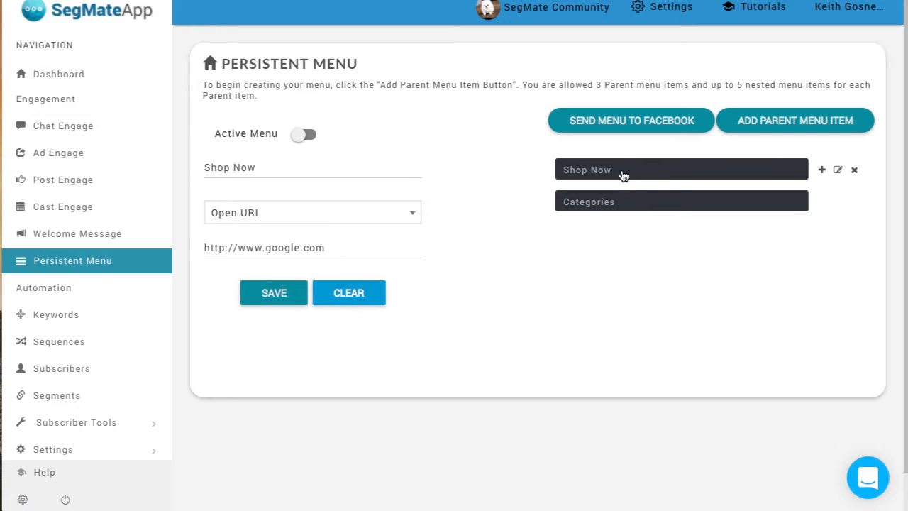
pyautogui.click(591, 204)
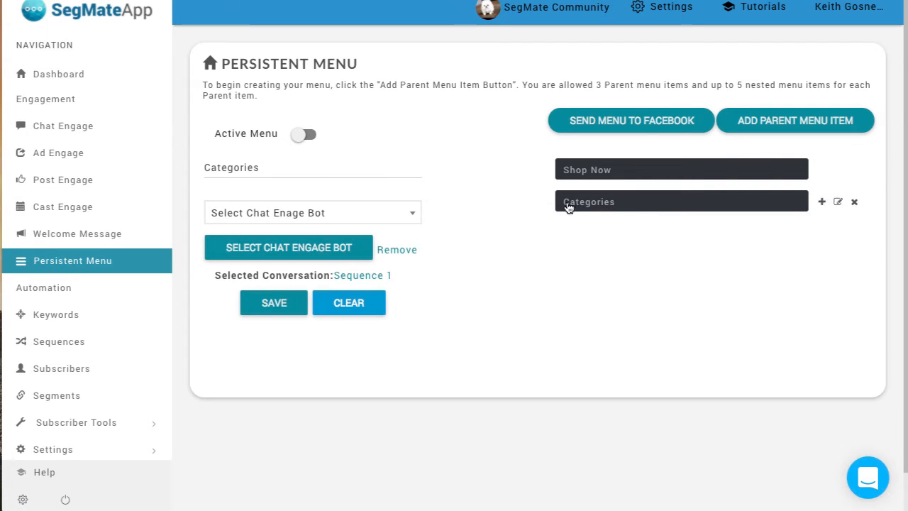
# Step: Add a child menu item titled "Boots" under Categories
pyautogui.click(823, 203)
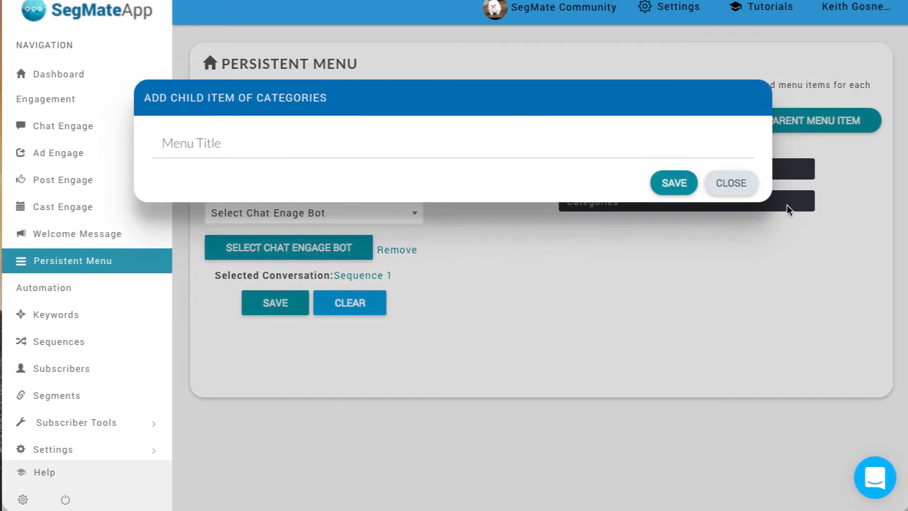
pyautogui.click(347, 145)
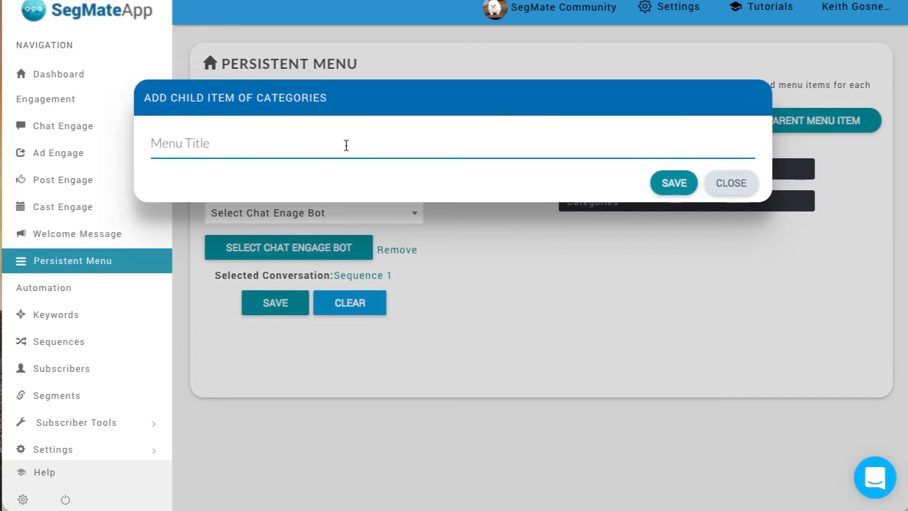
pyautogui.write('Boots')
pyautogui.click(674, 183)
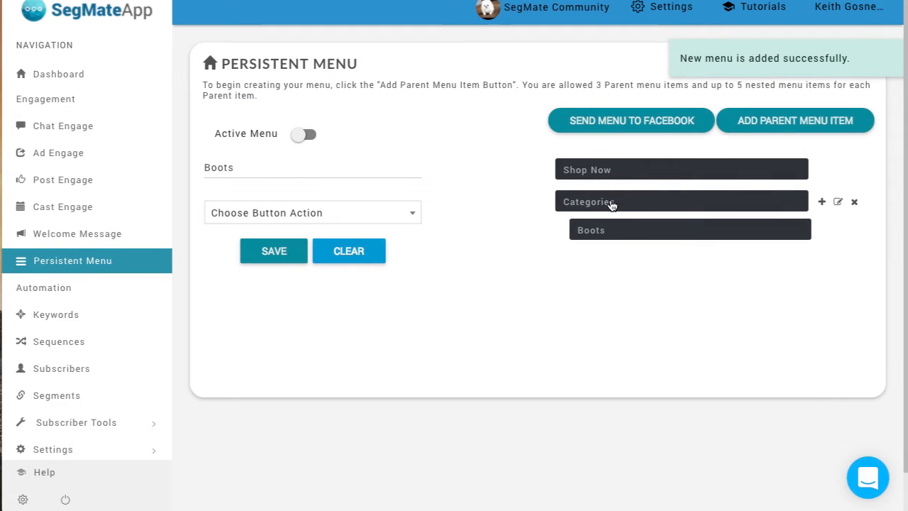
# Step: Set the Boots child item's button action to a Chat Engage bot using the Sequence 2 conversation and save it
pyautogui.click(606, 206)
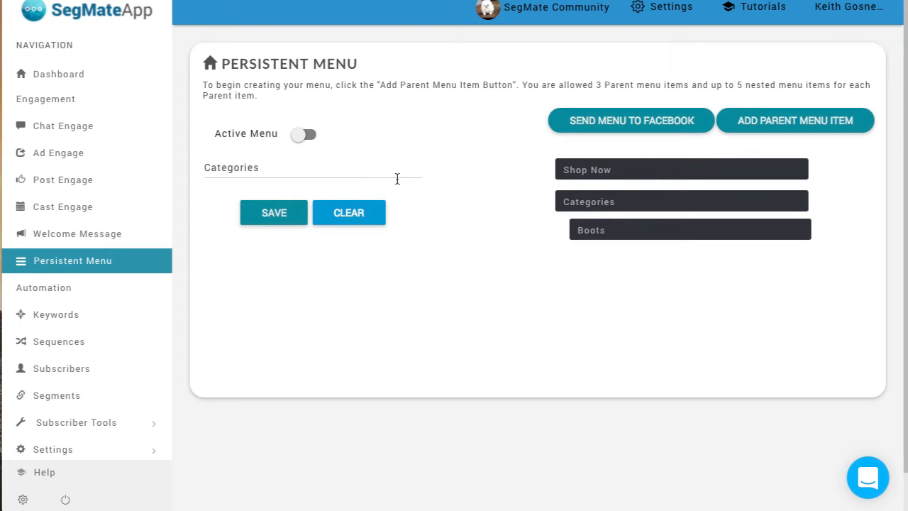
pyautogui.moveTo(592, 206)
pyautogui.moveTo(621, 234)
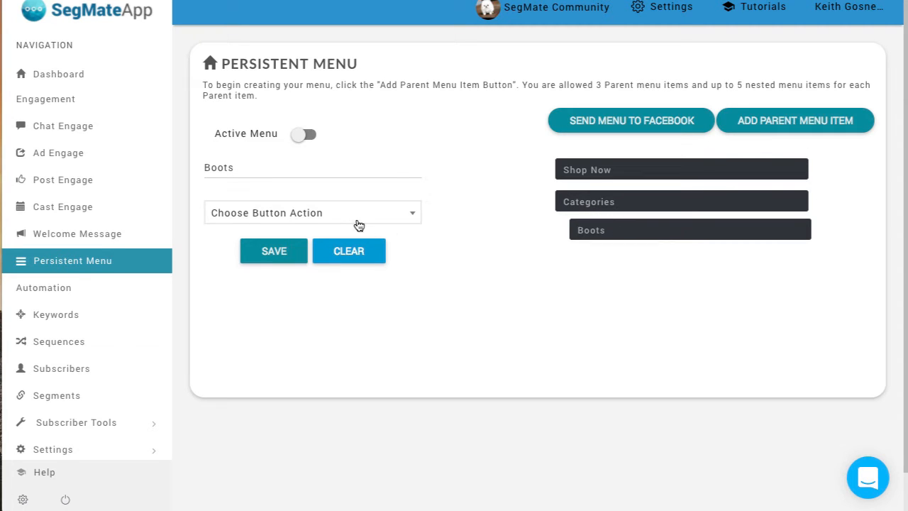
pyautogui.click(358, 217)
pyautogui.click(338, 276)
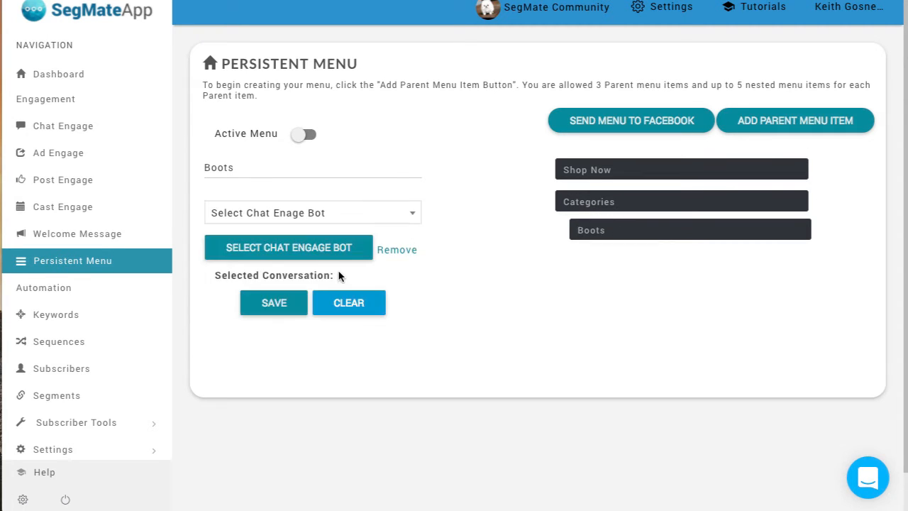
pyautogui.click(340, 256)
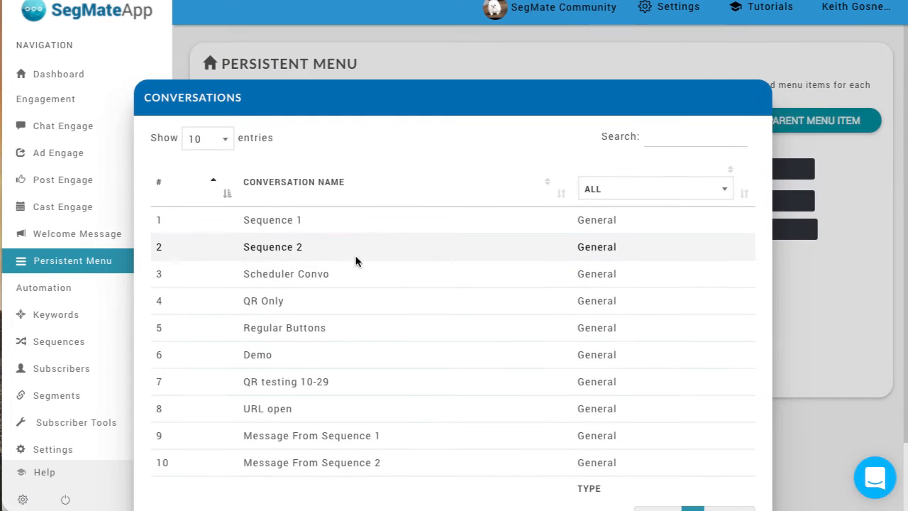
pyautogui.click(358, 257)
pyautogui.click(286, 302)
# Step: Check the settings of the Categories, Boots and Shop Now menu items in turn
pyautogui.moveTo(592, 239)
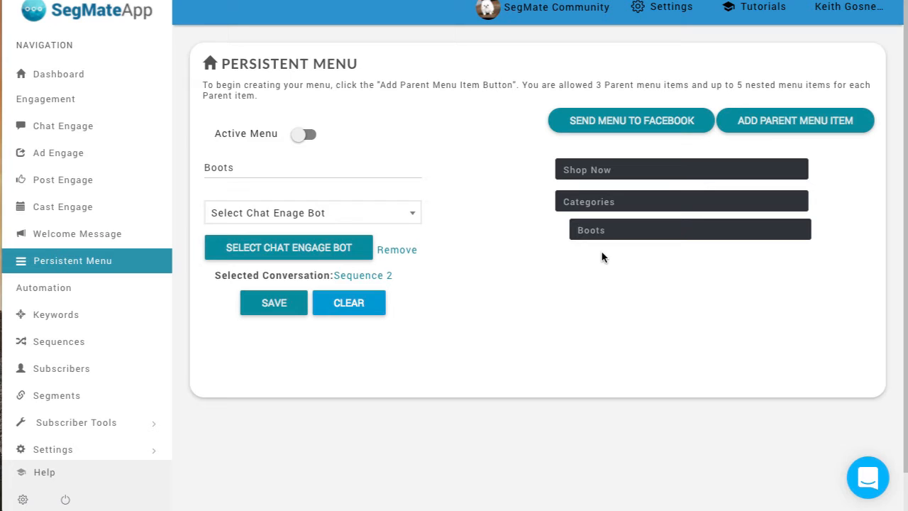
pyautogui.moveTo(787, 210)
pyautogui.moveTo(655, 237)
pyautogui.moveTo(687, 201)
pyautogui.click(649, 204)
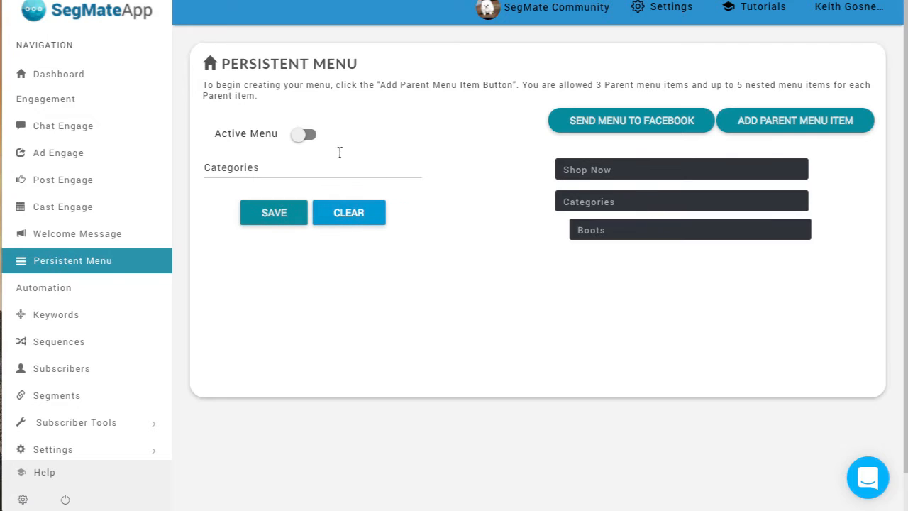
pyautogui.click(636, 236)
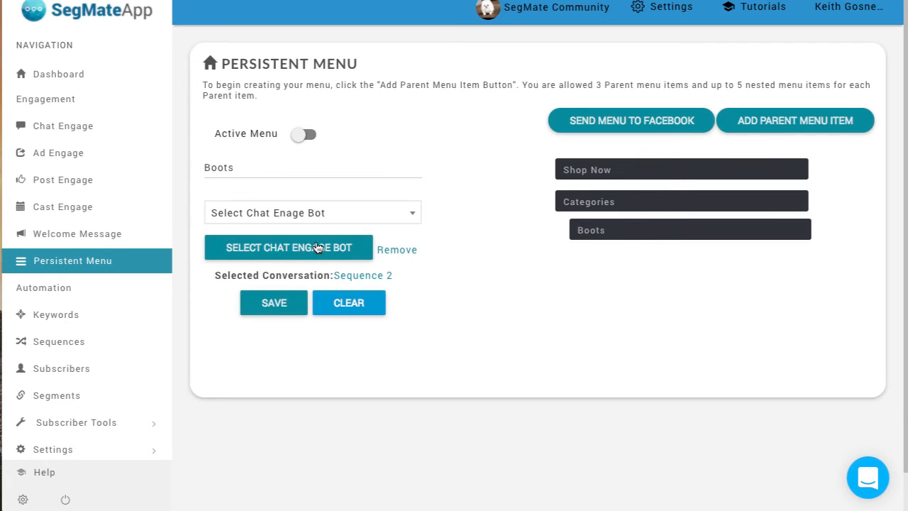
pyautogui.click(593, 172)
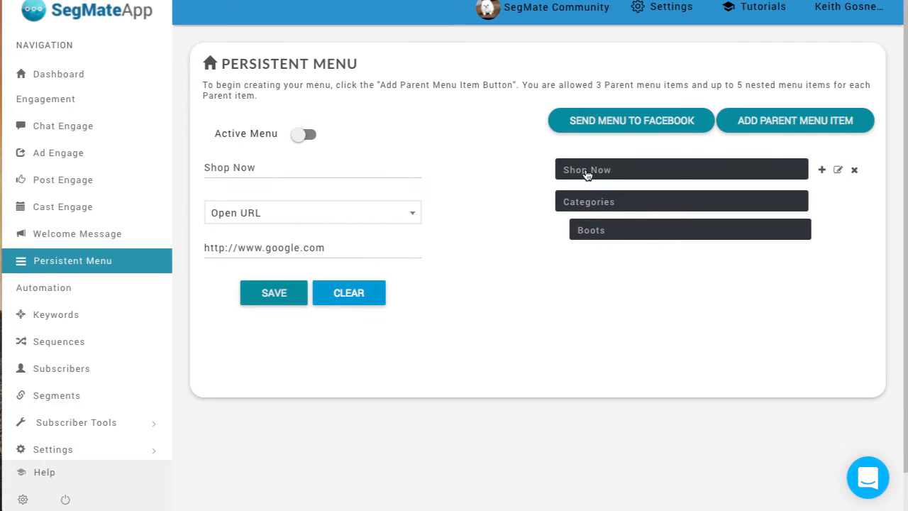
# Step: Add a third parent menu item titled "Contact"
pyautogui.click(790, 124)
pyautogui.click(387, 156)
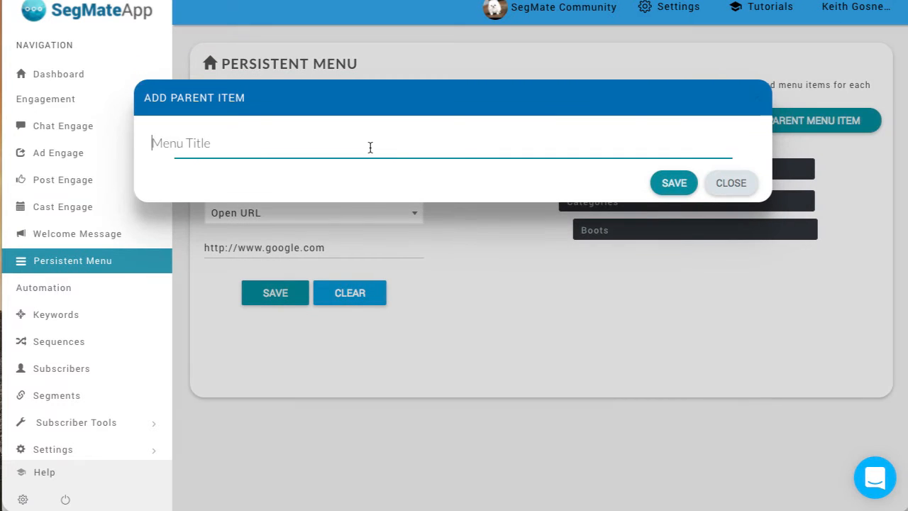
pyautogui.write('Cot')
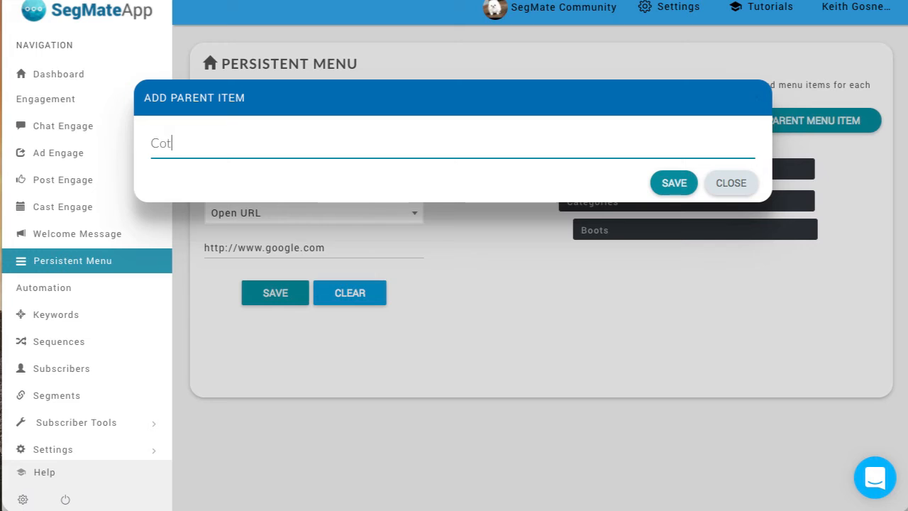
pyautogui.press('BackSpace')
pyautogui.press('BackSpace')
pyautogui.press('BackSpace')
pyautogui.click(674, 184)
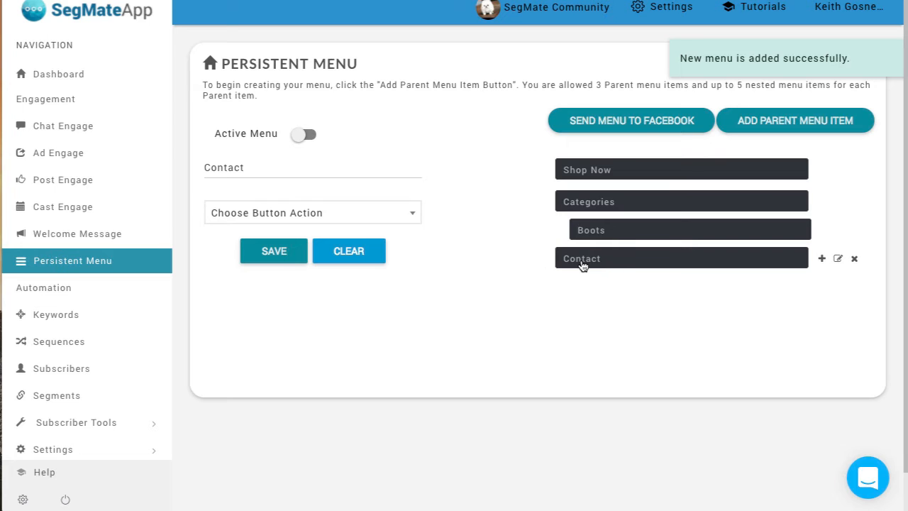
# Step: Add a child menu item titled "On Messenger" under Contact
pyautogui.click(822, 259)
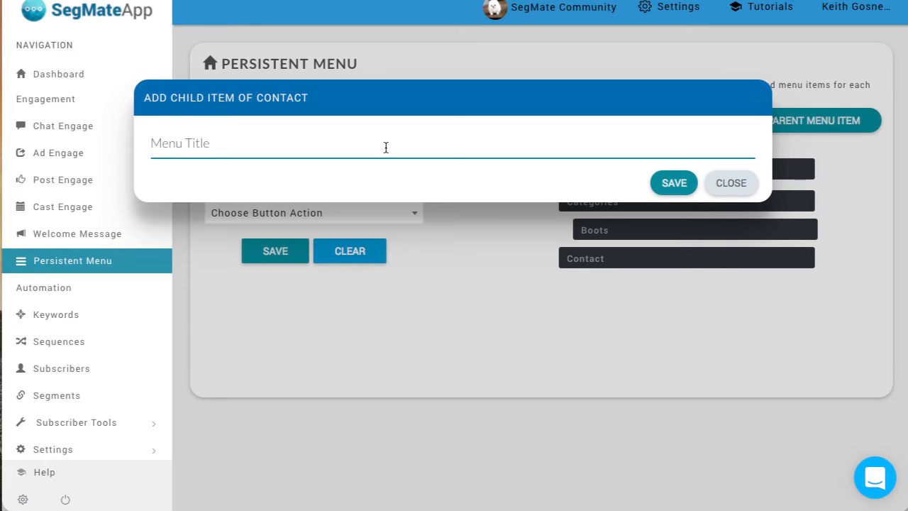
pyautogui.write('On Messenger')
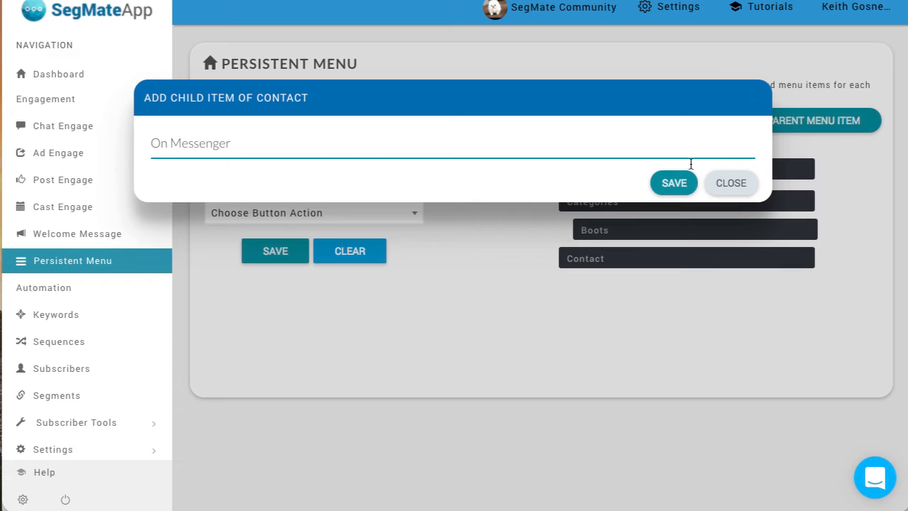
pyautogui.click(672, 183)
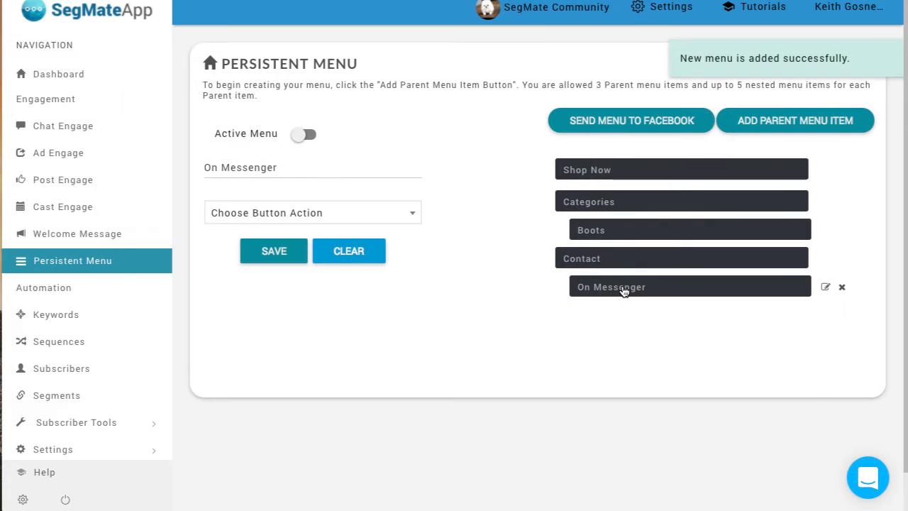
# Step: Set the On Messenger item's button action to a Chat Engage bot using the Scheduler Convo conversation and save it
pyautogui.click(330, 213)
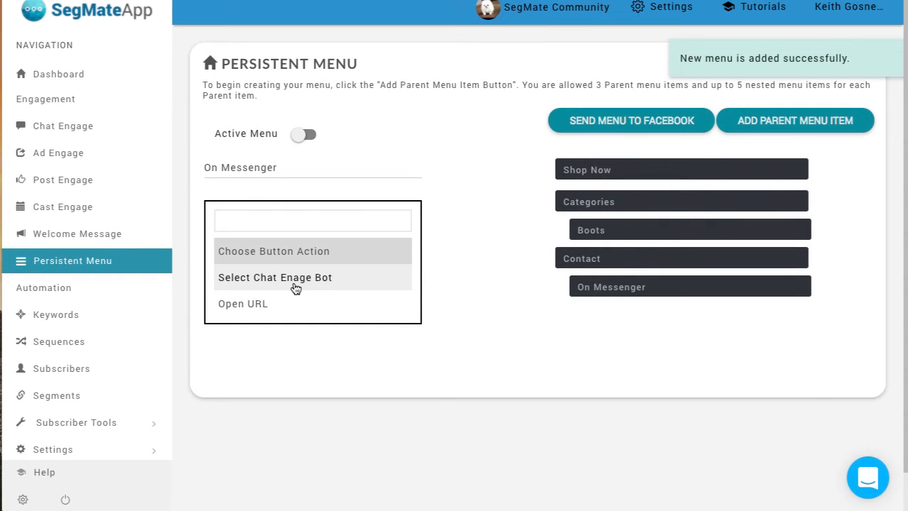
pyautogui.click(295, 281)
pyautogui.click(299, 251)
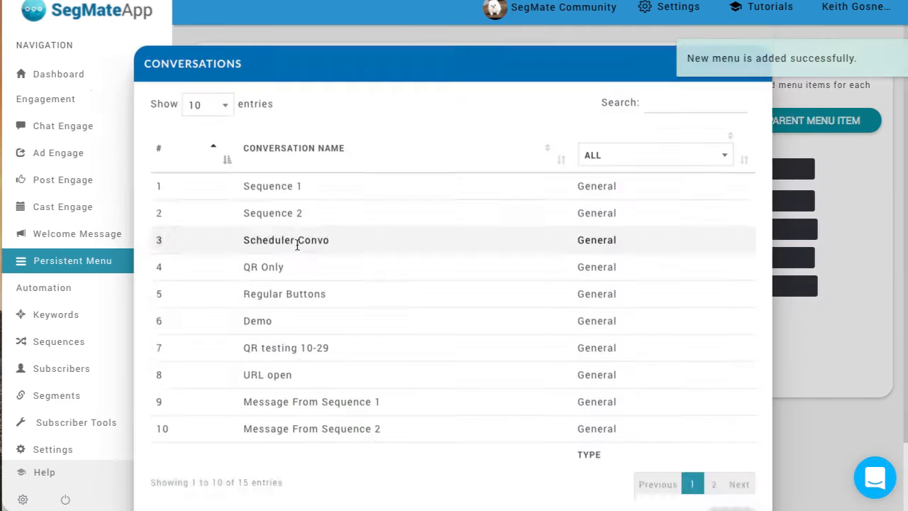
pyautogui.click(286, 281)
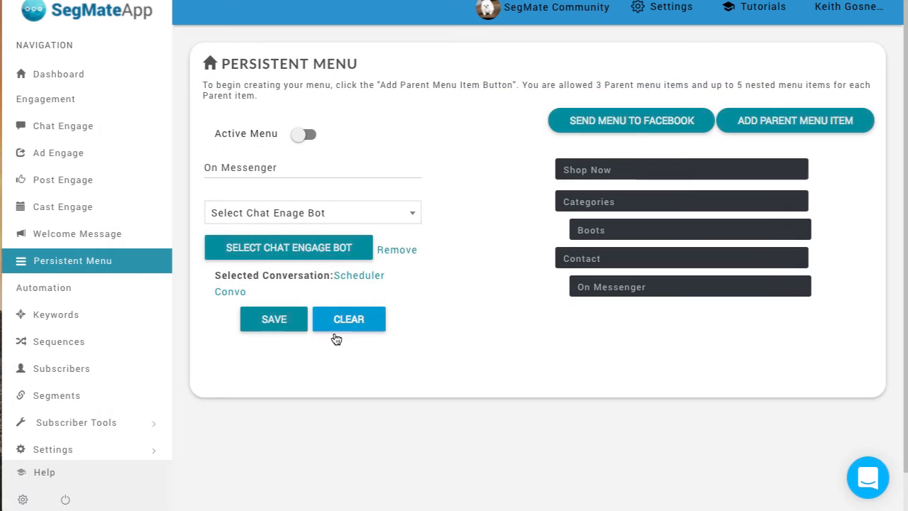
pyautogui.click(276, 325)
# Step: Add a child menu item titled "Visit Site" under Contact
pyautogui.moveTo(821, 260)
pyautogui.click(822, 259)
pyautogui.click(290, 141)
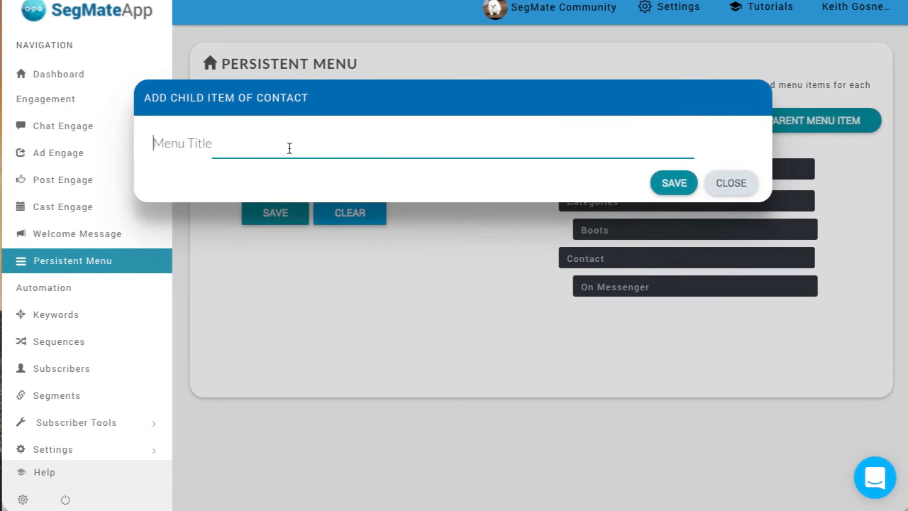
pyautogui.write('Visit Site')
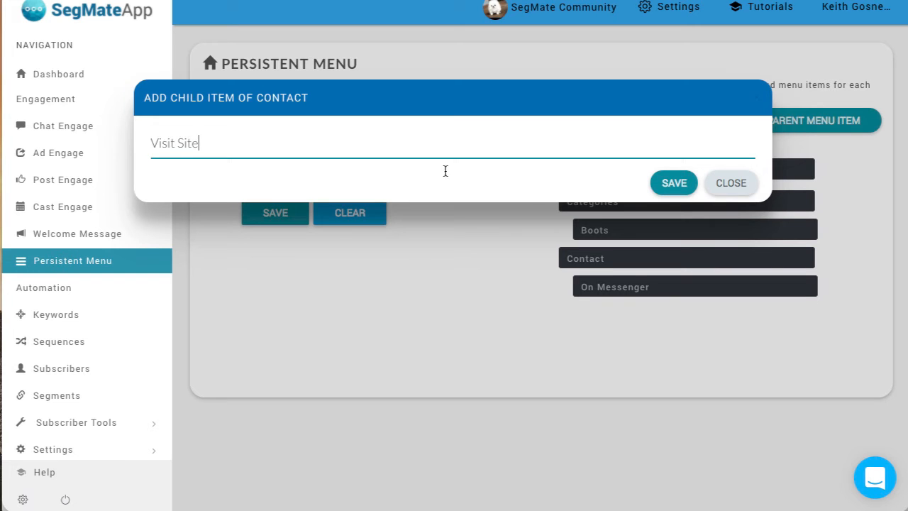
pyautogui.click(674, 183)
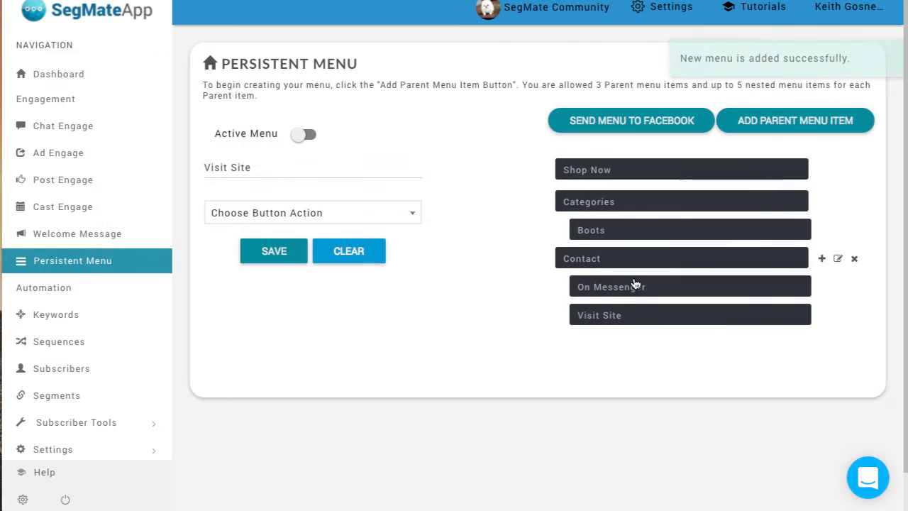
pyautogui.click(361, 216)
pyautogui.click(306, 308)
pyautogui.click(279, 247)
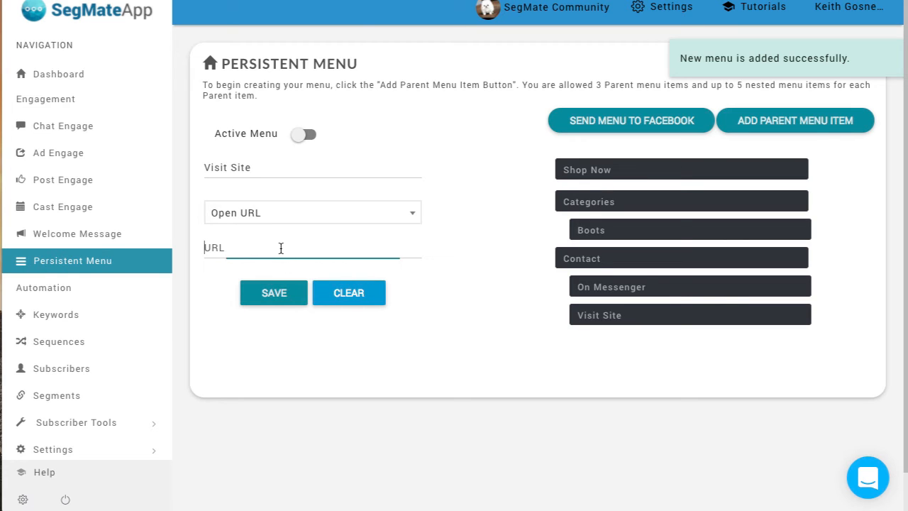
pyautogui.write('http')
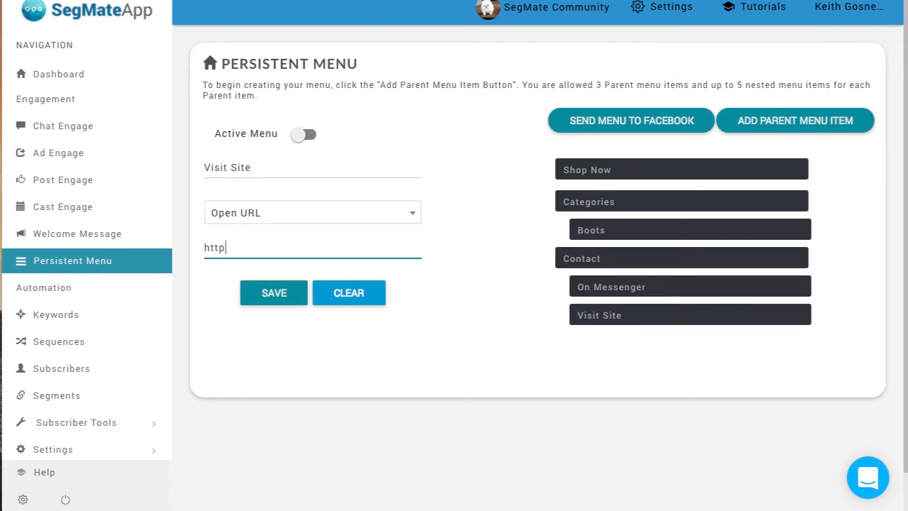
pyautogui.write('sgoogle.com')
pyautogui.click(274, 294)
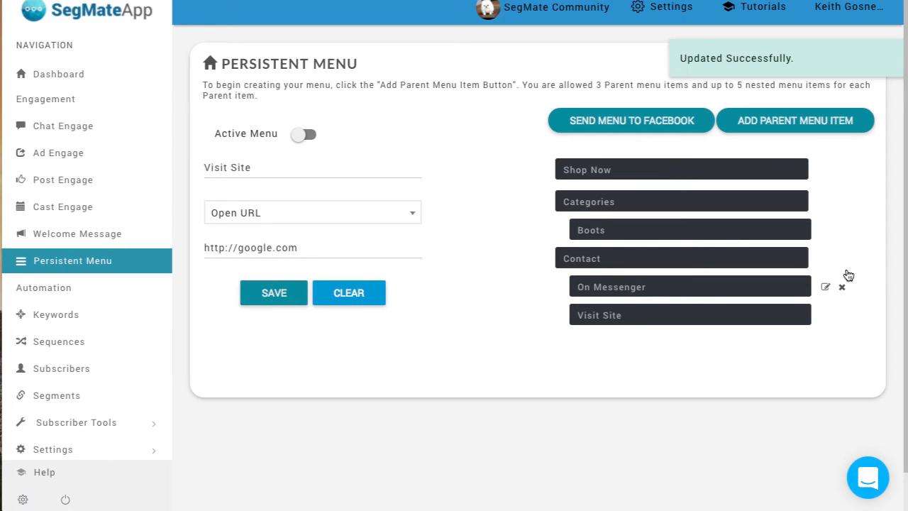
# Step: Add another child menu item titled "Child" under Contact
pyautogui.moveTo(817, 266)
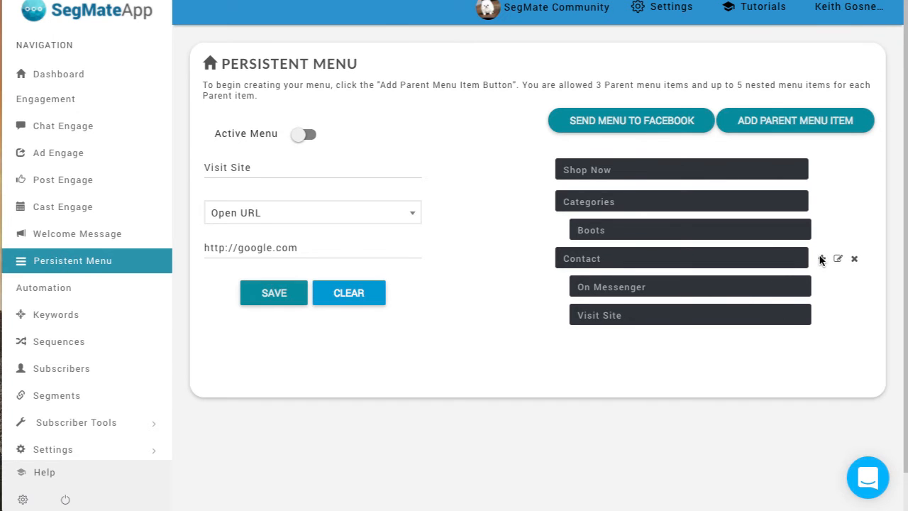
pyautogui.click(823, 260)
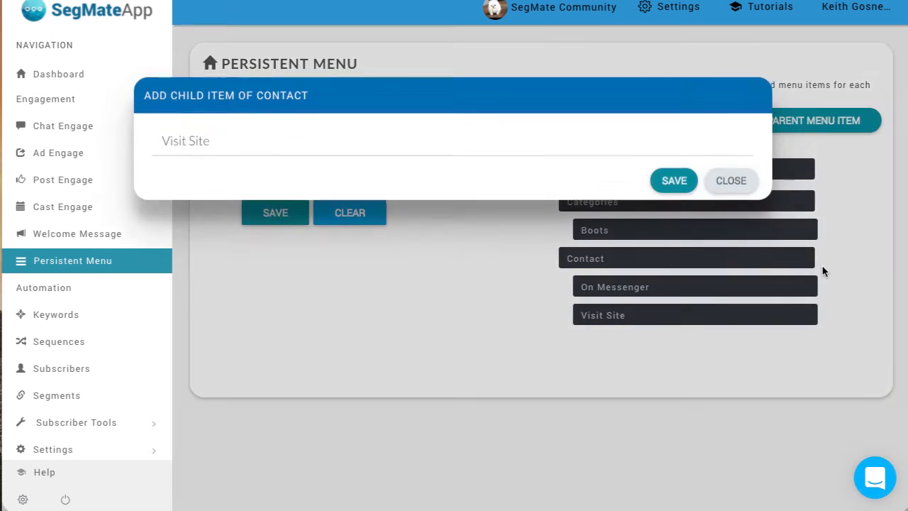
pyautogui.click(282, 149)
pyautogui.write('C')
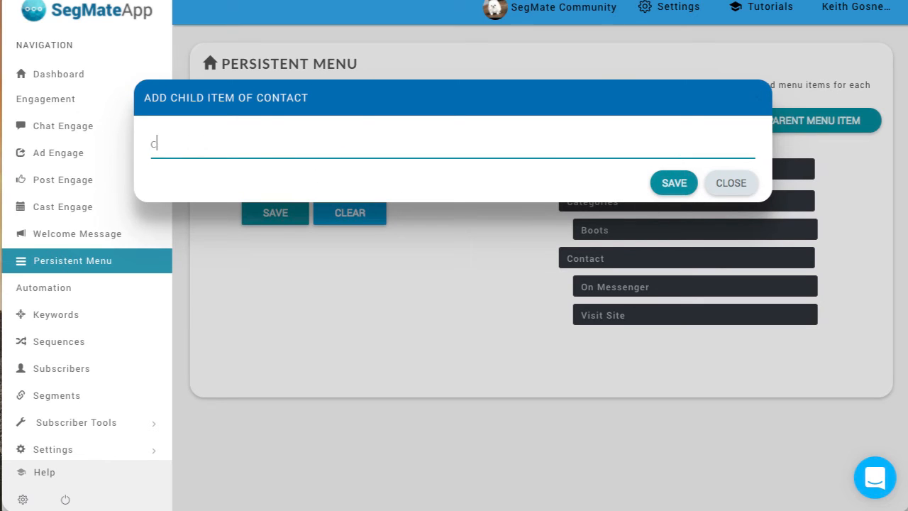
pyautogui.write('g')
pyautogui.press('BackSpace')
pyautogui.press('BackSpace')
pyautogui.write('C')
pyautogui.click(674, 182)
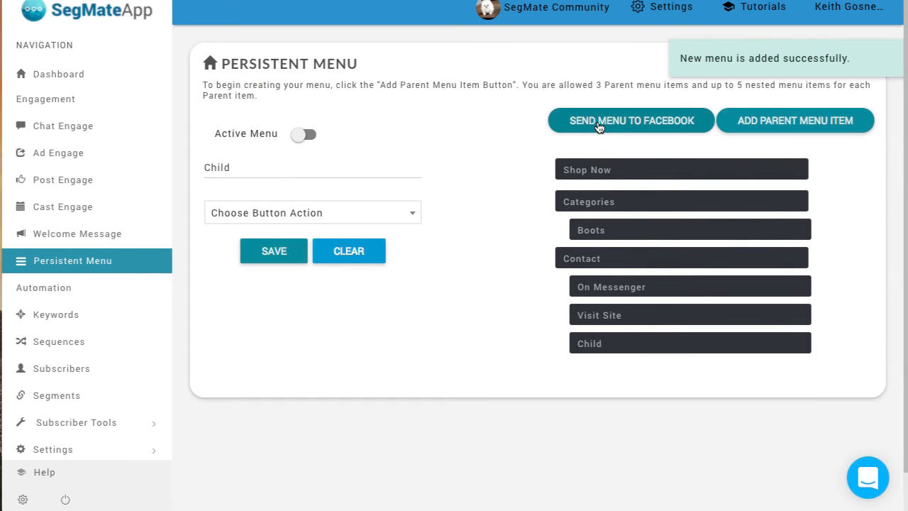
# Step: Switch the persistent menu to active and try to send it to Facebook
pyautogui.click(599, 125)
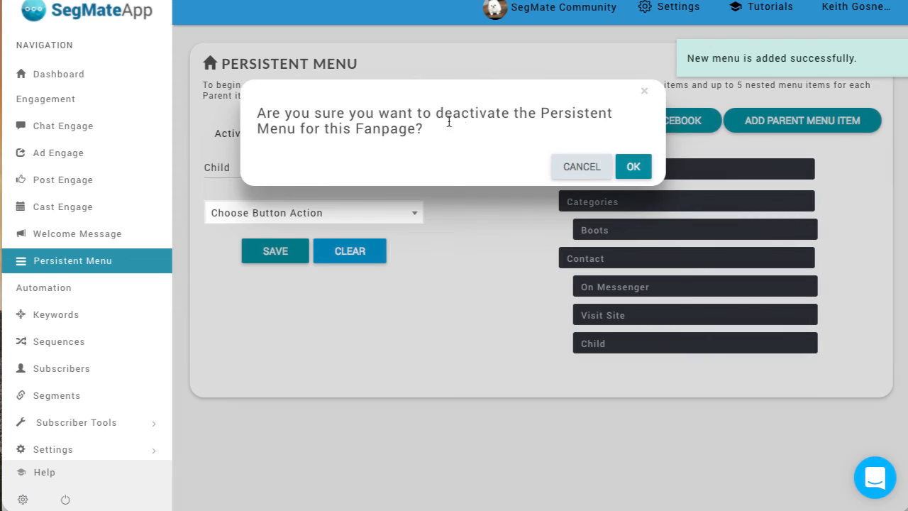
pyautogui.click(633, 166)
pyautogui.click(313, 138)
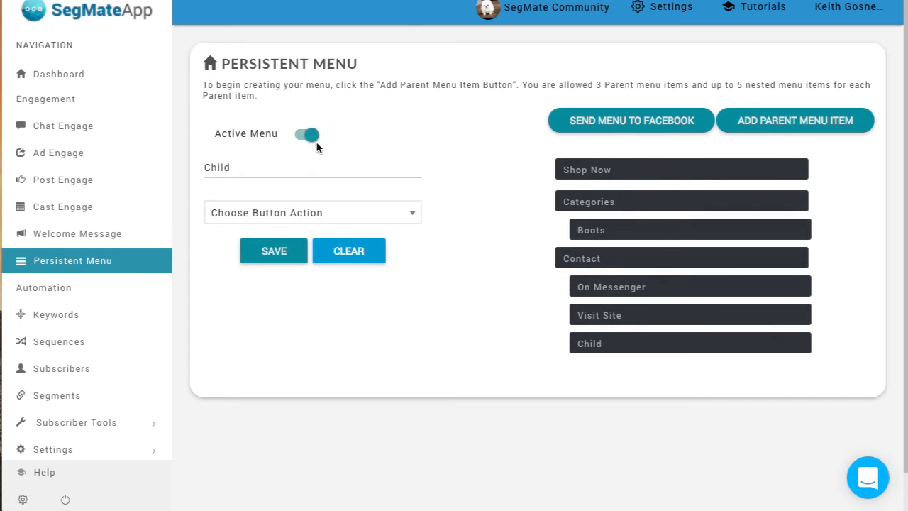
pyautogui.click(635, 122)
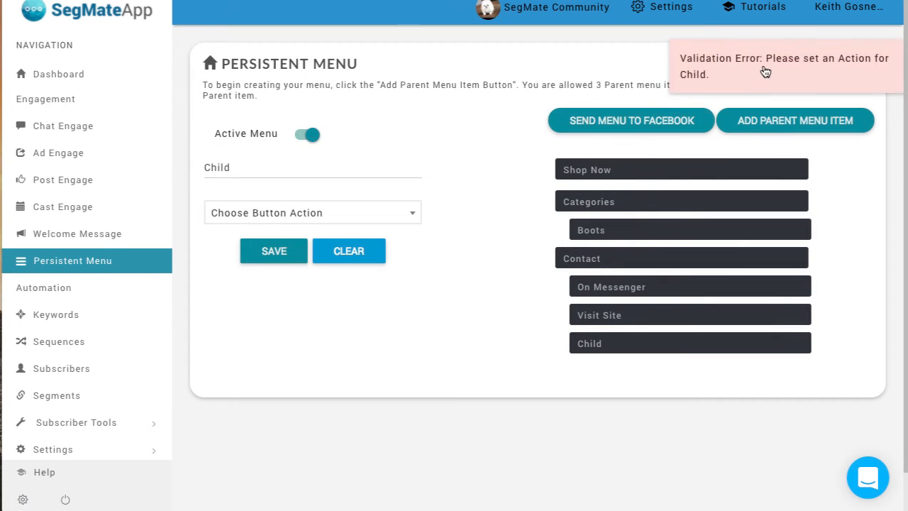
# Step: Delete the Child item from under Contact and confirm the removal
pyautogui.moveTo(641, 349)
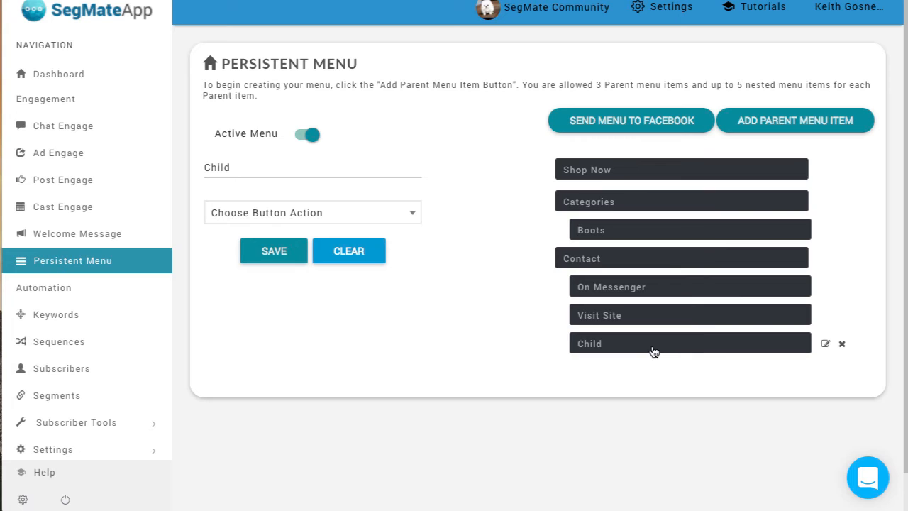
pyautogui.click(608, 259)
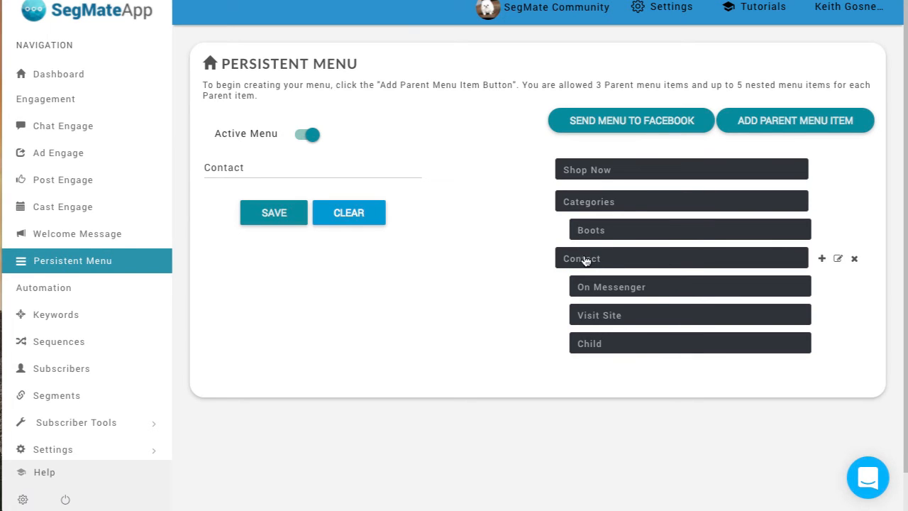
pyautogui.click(632, 346)
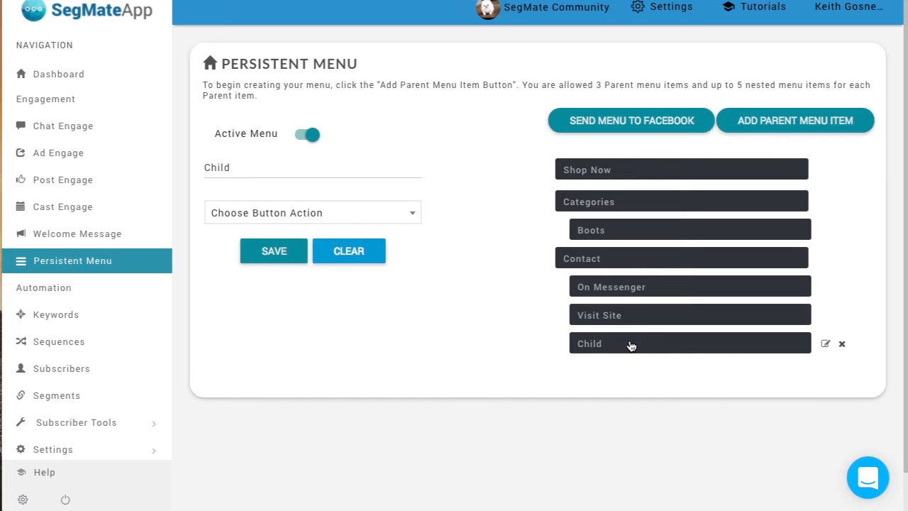
pyautogui.click(842, 346)
pyautogui.click(628, 163)
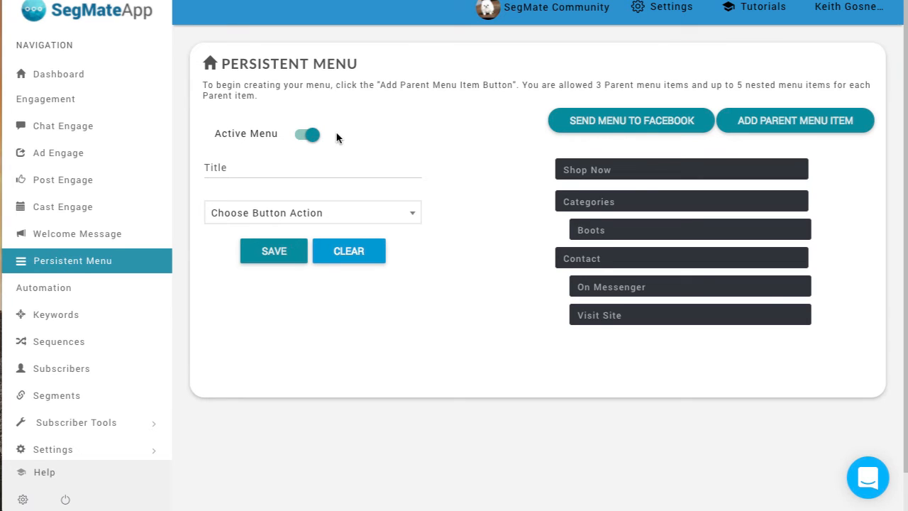
# Step: Send the menu to Facebook and reload the SegMate Community page in Facebook
pyautogui.click(628, 124)
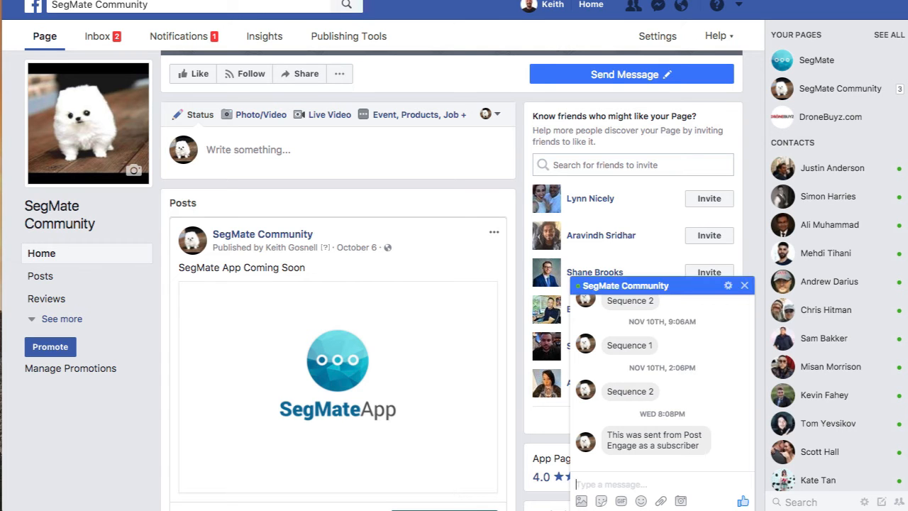
pyautogui.press('super+r')
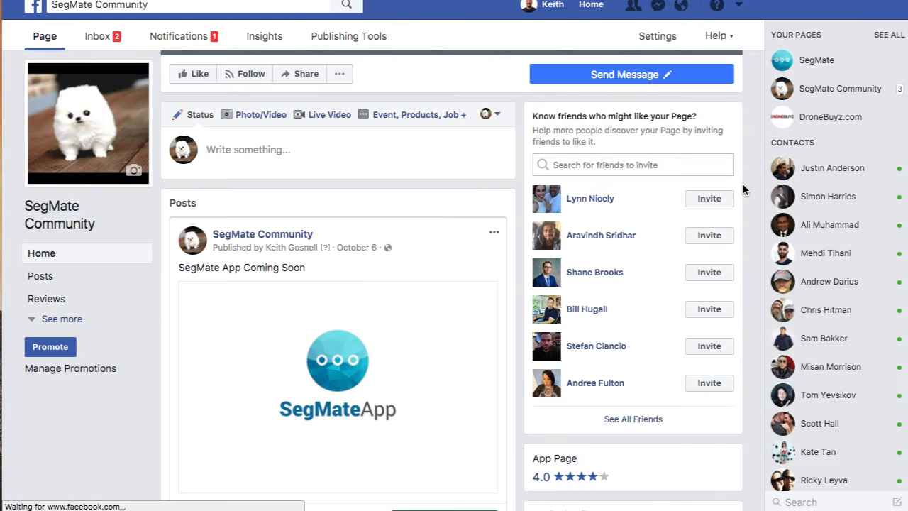
# Step: Open the page's Messenger chat menu and test its Shop Now entry against the action saved for Shop Now in SegMateApp
pyautogui.moveTo(568, 75)
pyautogui.click(560, 100)
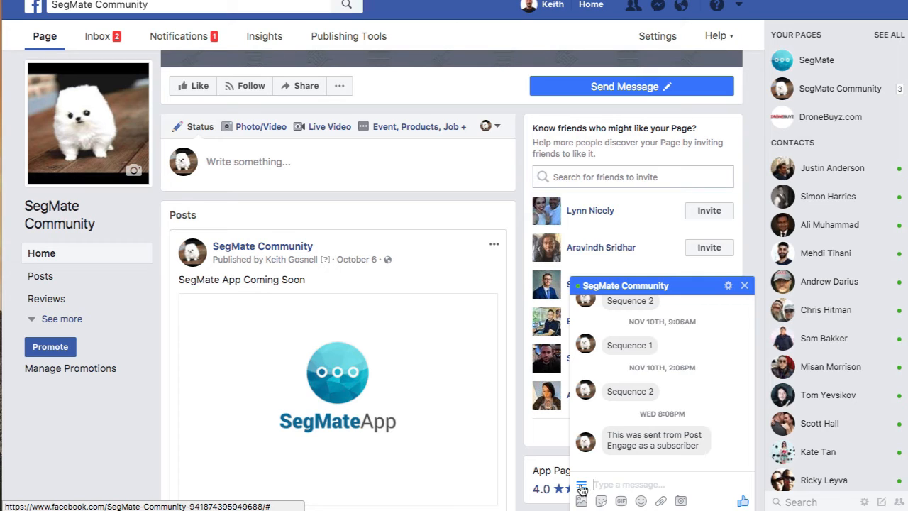
pyautogui.click(582, 486)
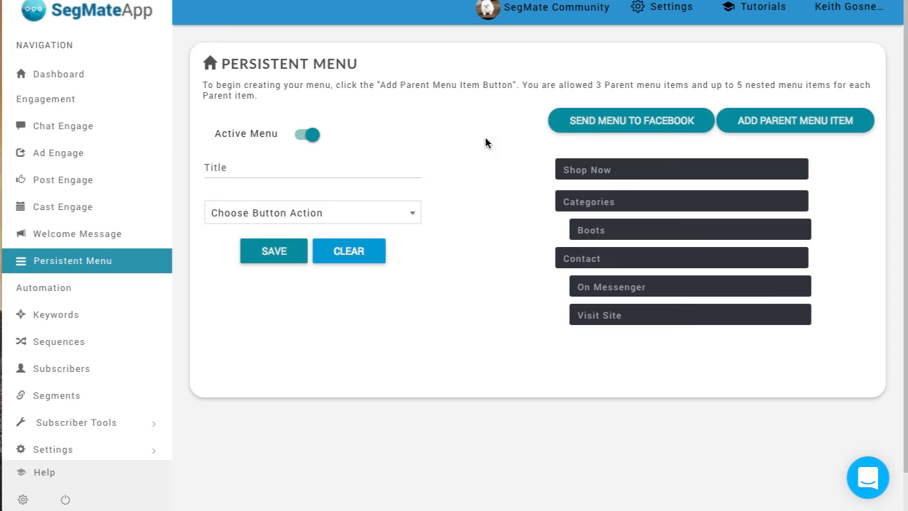
pyautogui.click(607, 178)
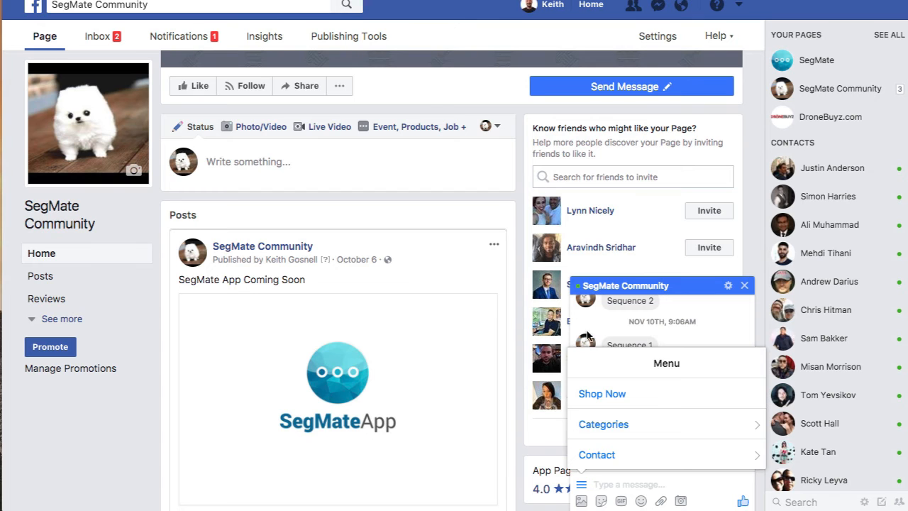
pyautogui.click(600, 397)
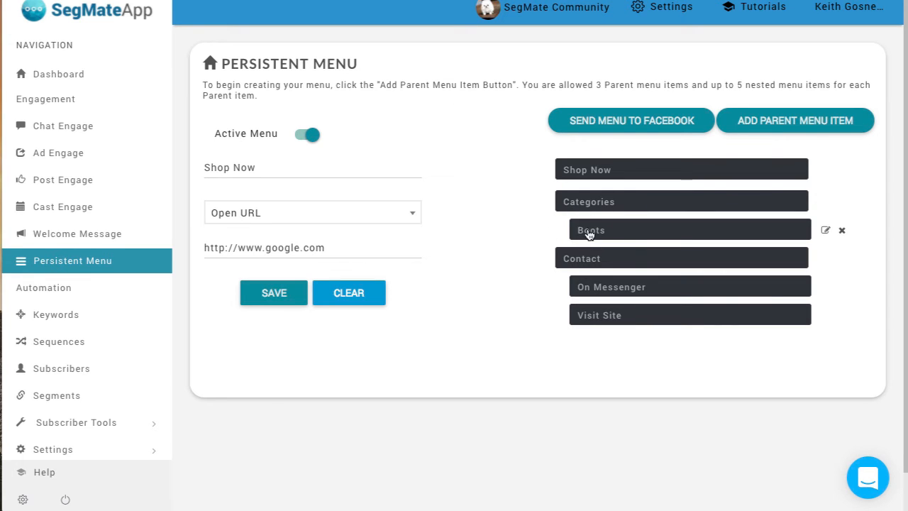
# Step: Check the Categories item in SegMateApp and open the Categories submenu in the page's Messenger chat on Facebook
pyautogui.click(594, 205)
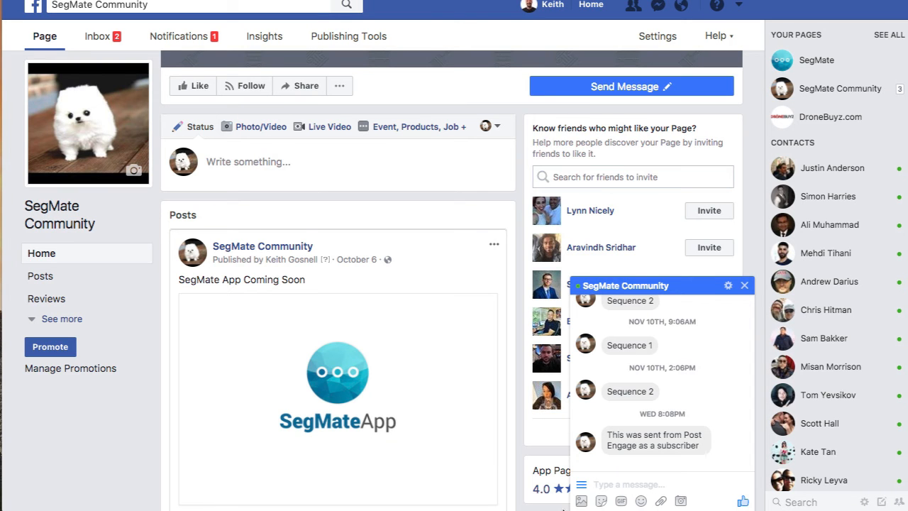
pyautogui.click(581, 485)
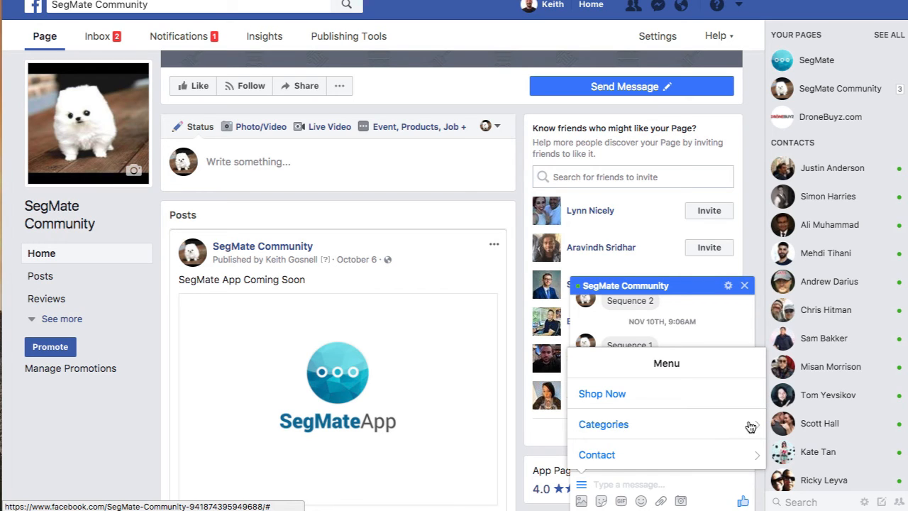
pyautogui.click(680, 425)
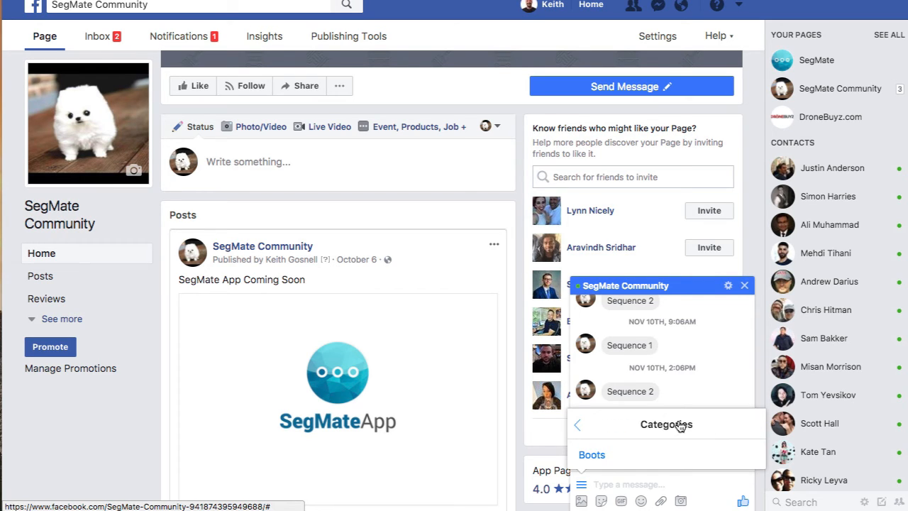
# Step: Leave the Categories submenu in the page's chat and check the action saved for Boots in SegMateApp
pyautogui.click(580, 426)
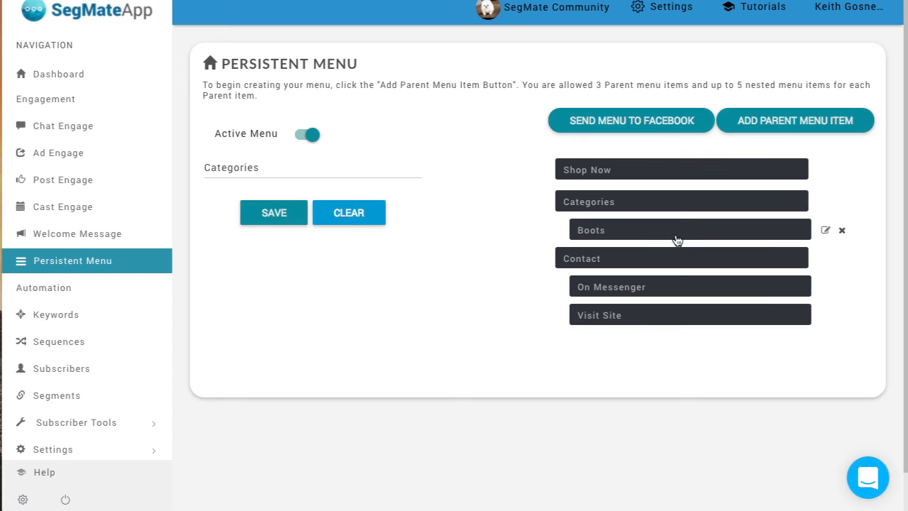
pyautogui.click(655, 234)
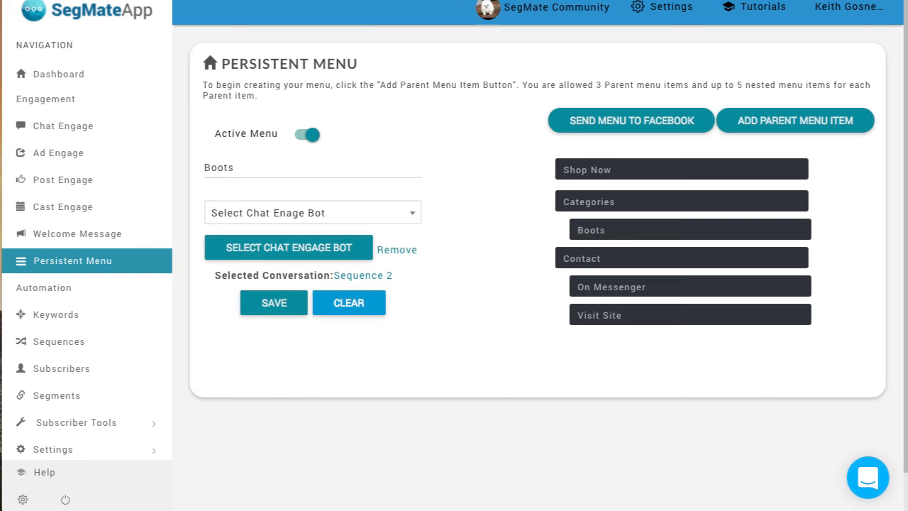
pyautogui.moveTo(601, 259)
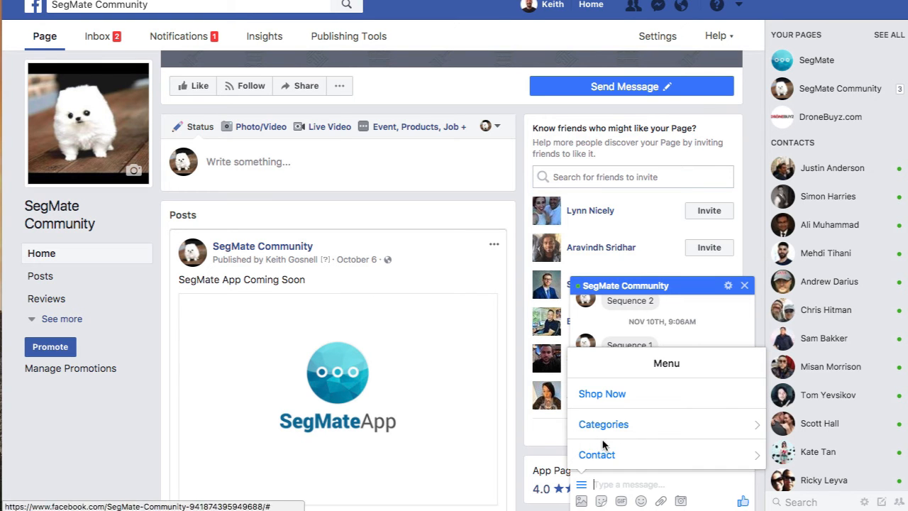
# Step: Open the Contact submenu in the page's chat and check the actions saved for Visit Site and On Messenger in SegMateApp
pyautogui.click(591, 454)
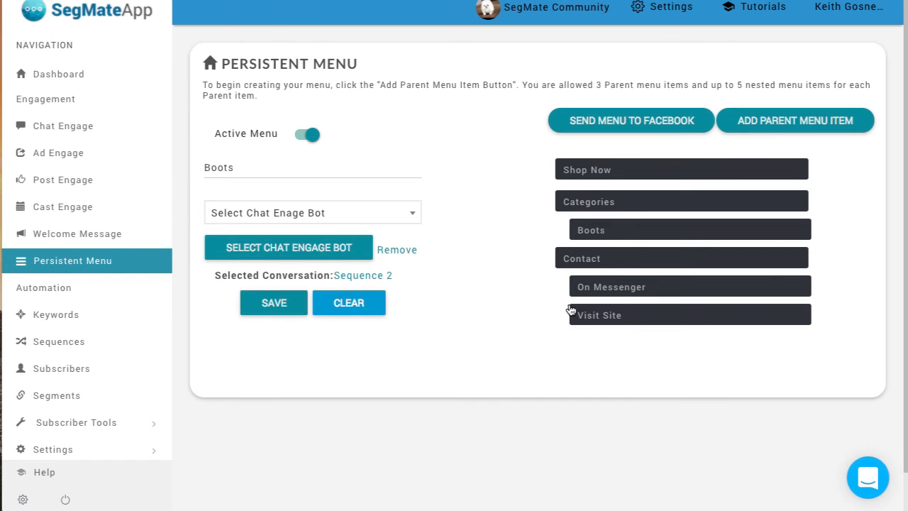
pyautogui.click(603, 319)
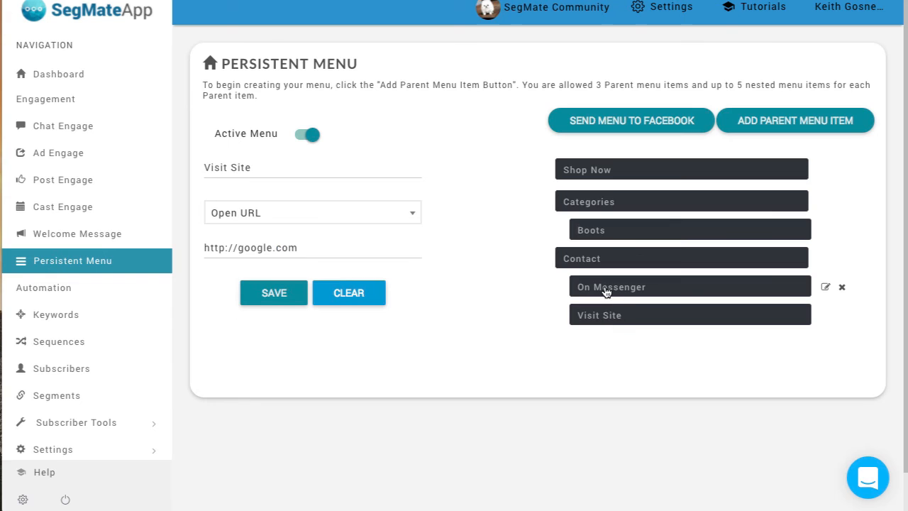
pyautogui.click(606, 291)
pyautogui.click(591, 320)
pyautogui.click(615, 285)
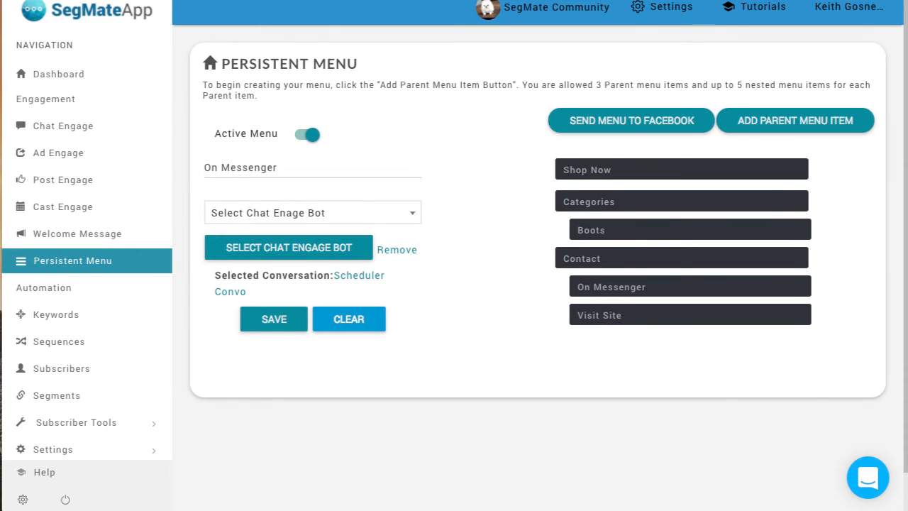
# Step: Move the Contact parent item with its nested items above Shop Now and send the menu to Facebook
pyautogui.moveTo(575, 202)
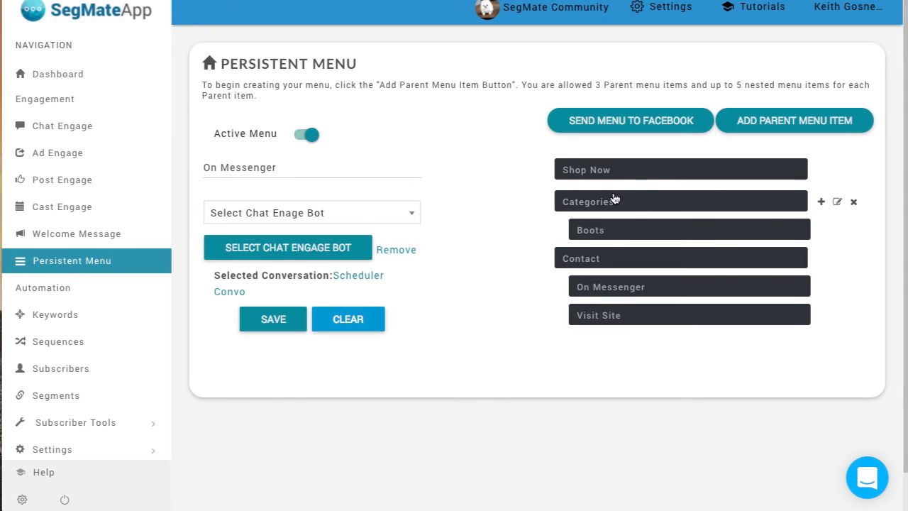
pyautogui.moveTo(640, 177)
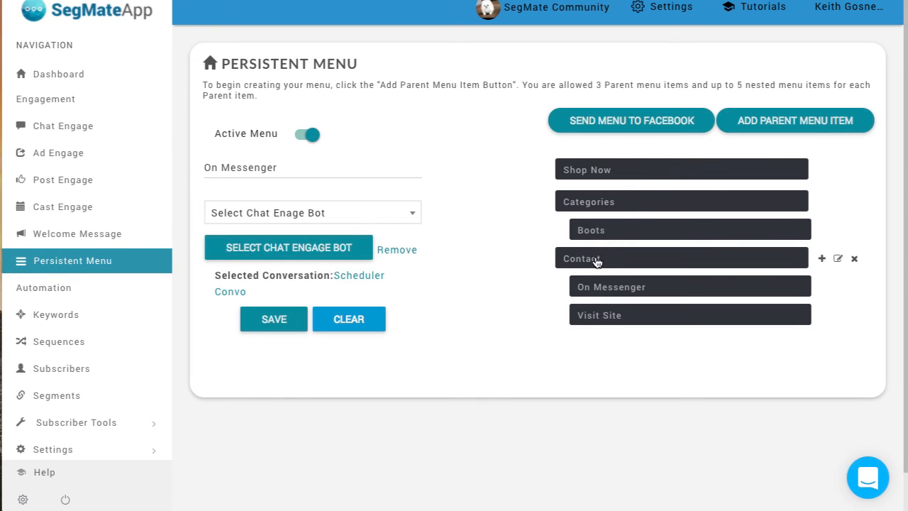
pyautogui.moveTo(596, 262); pyautogui.dragTo(594, 170)
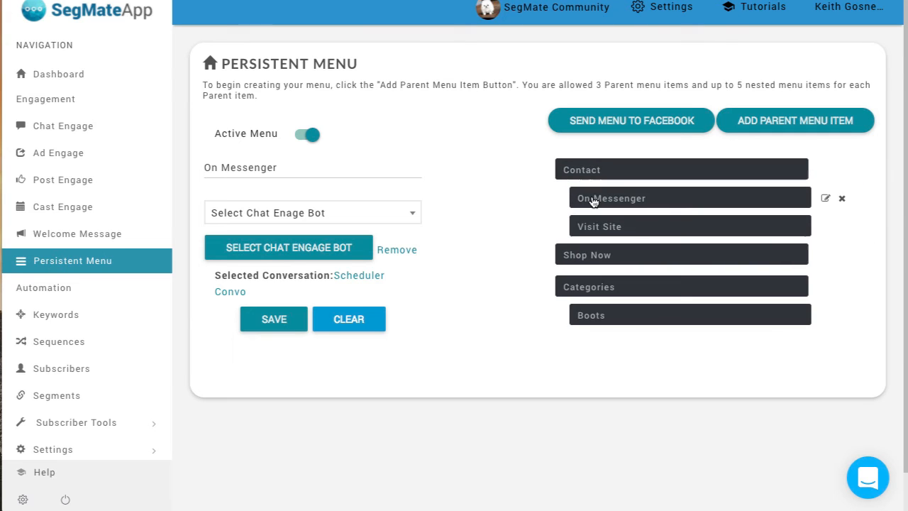
pyautogui.click(619, 119)
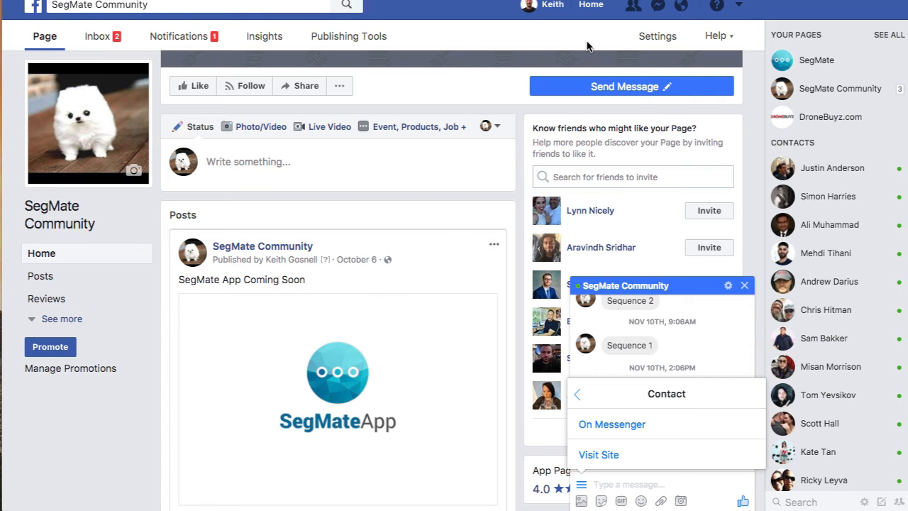
# Step: Reload the SegMate Community page on Facebook and check the chat menu's order and its Contact submenu
pyautogui.press('super+r')
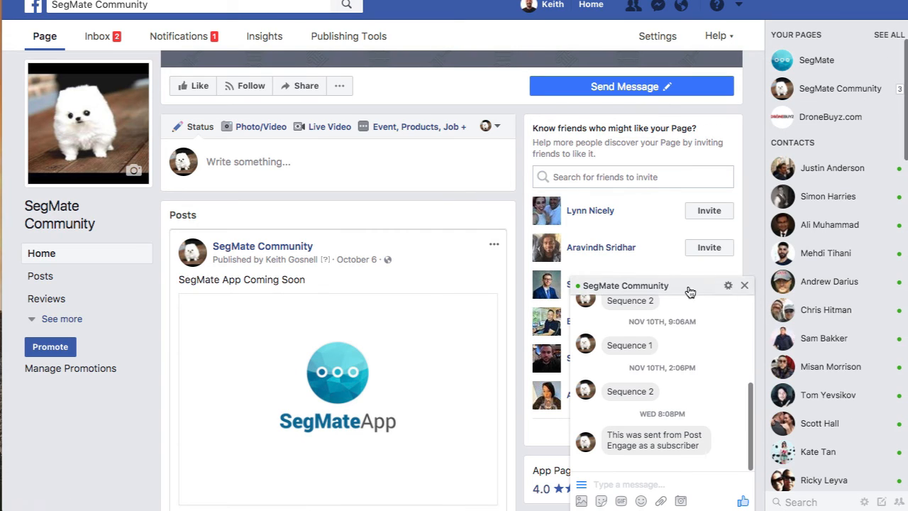
pyautogui.click(581, 485)
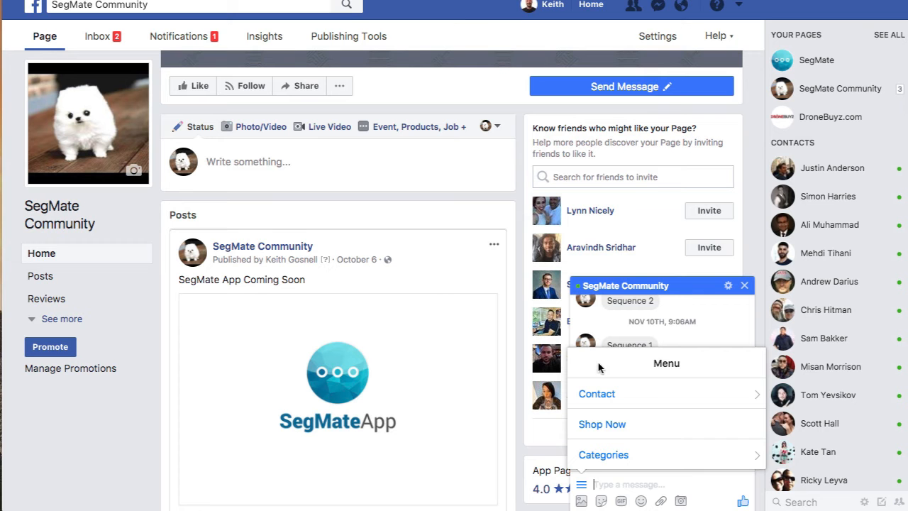
pyautogui.click(602, 401)
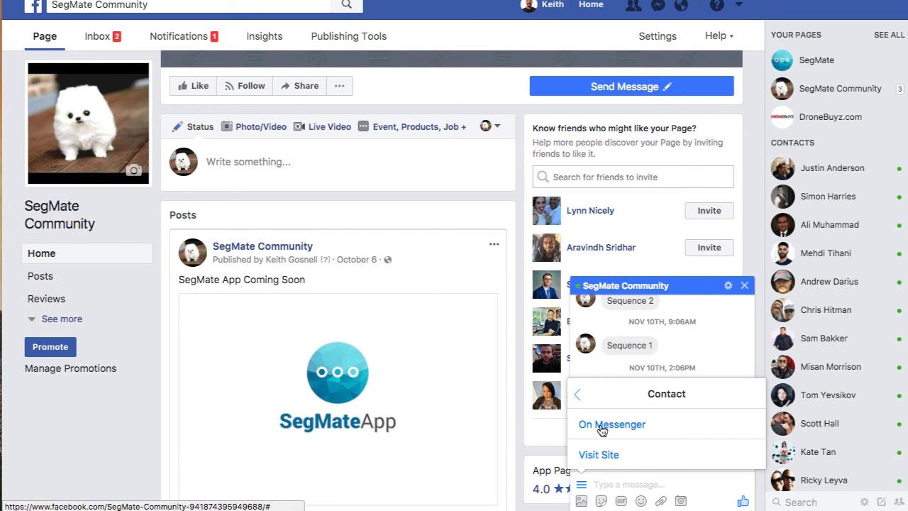
pyautogui.click(578, 394)
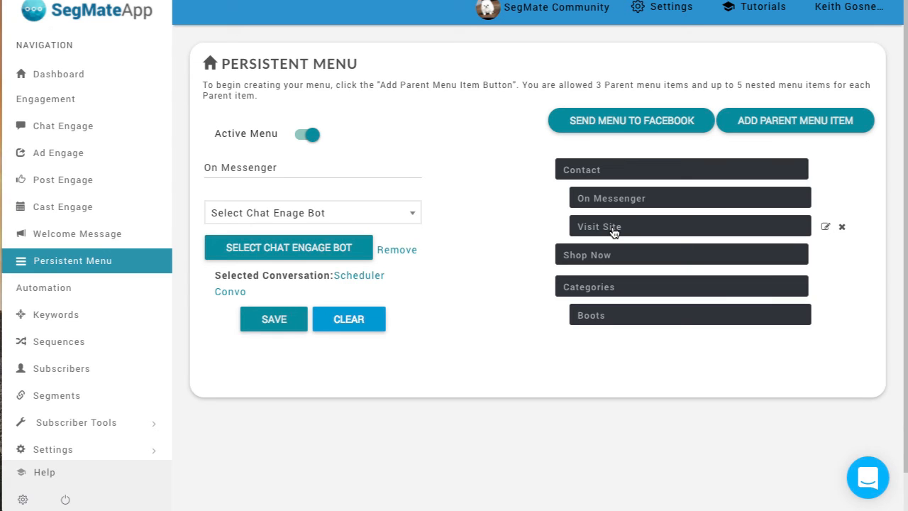
# Step: Move Visit Site from Contact to below Boots under Categories in SegMateApp and send the menu to Facebook
pyautogui.moveTo(614, 233); pyautogui.dragTo(611, 329)
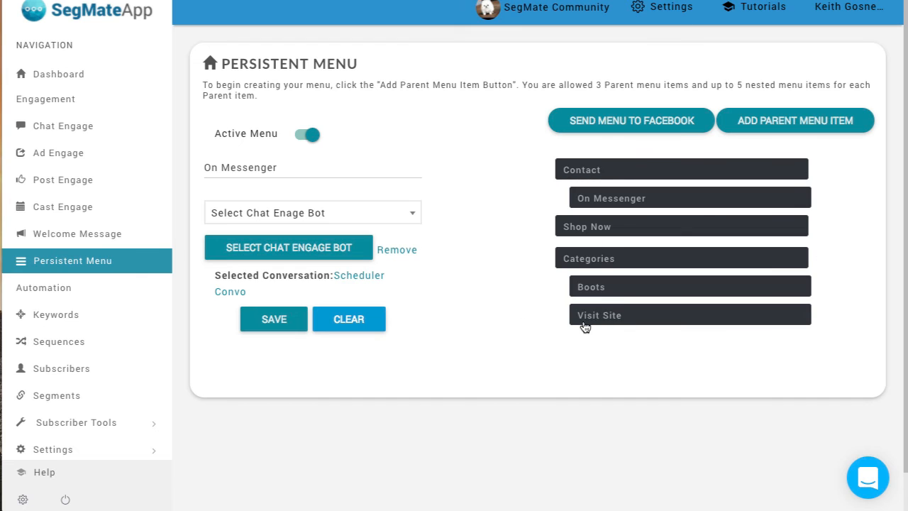
pyautogui.click(603, 120)
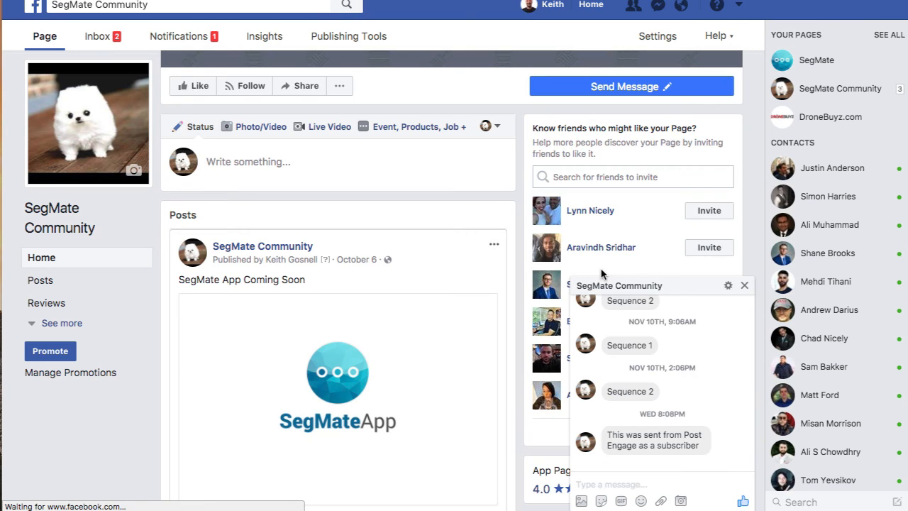
# Step: Check the Categories submenu in the reloaded page's Messenger chat on Facebook
pyautogui.click(581, 485)
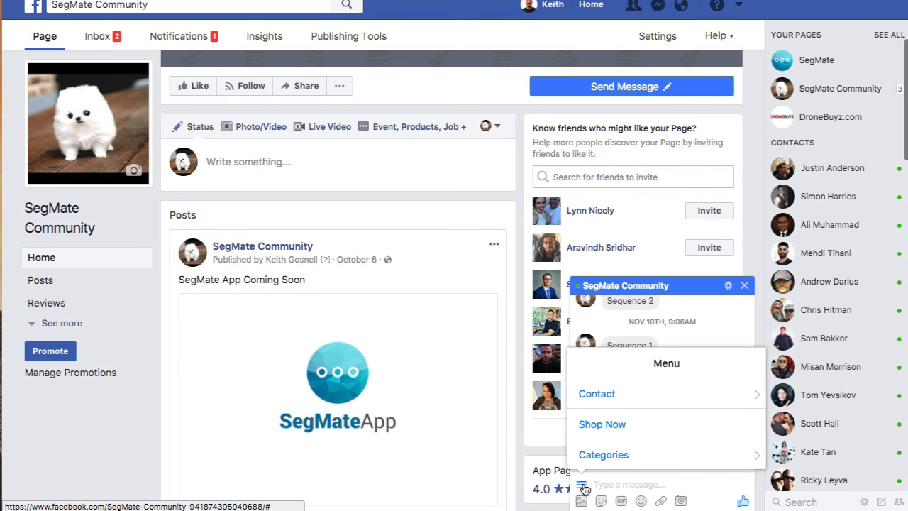
pyautogui.click(603, 455)
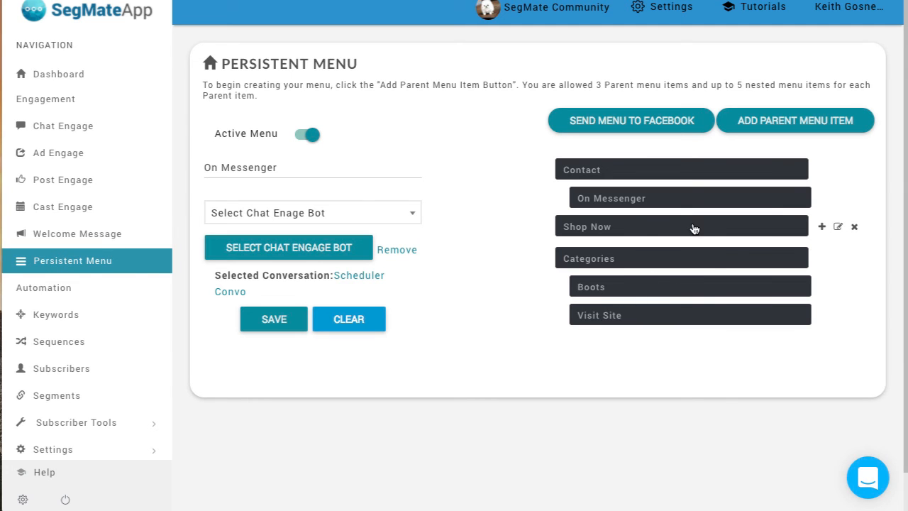
# Step: Move the Shop Now parent item below Categories and its nested items in SegMateApp
pyautogui.moveTo(643, 234); pyautogui.dragTo(634, 325)
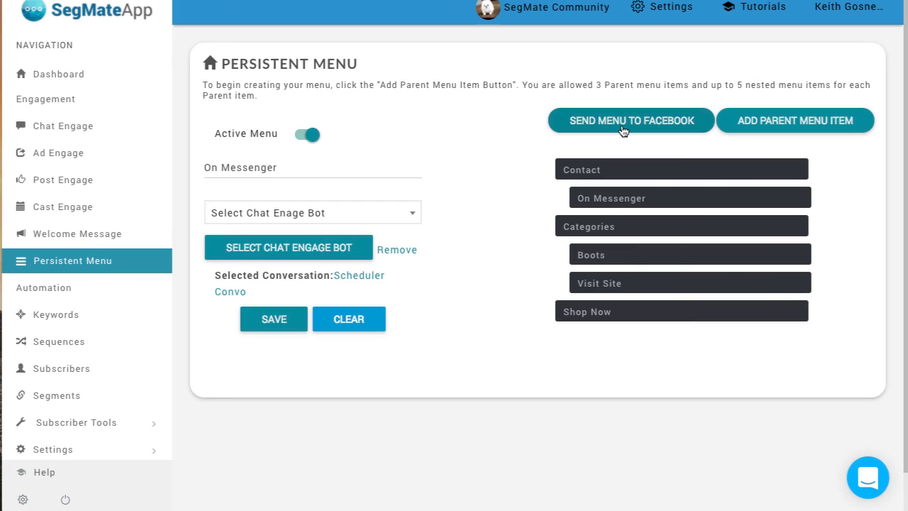
pyautogui.moveTo(614, 168)
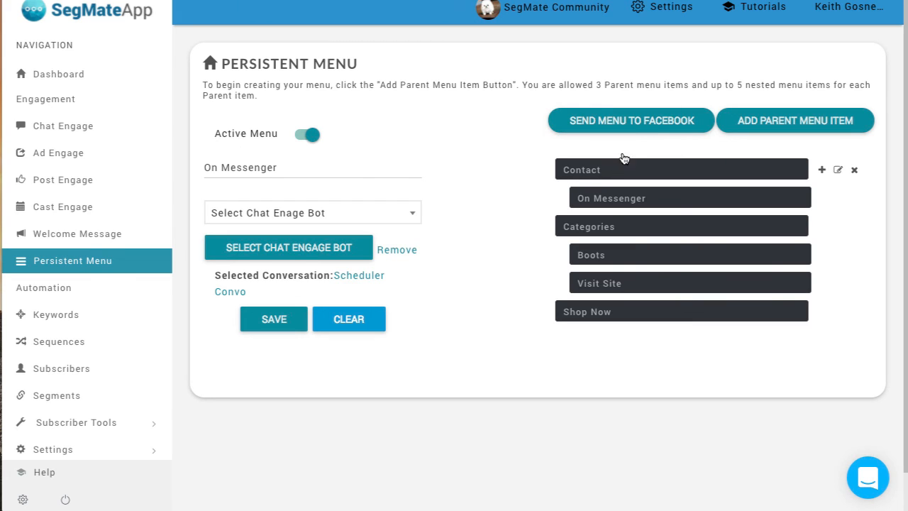
# Step: Deactivate the persistent menu for the fan page, confirm it, and reload the SegMate Community page on Facebook
pyautogui.click(298, 138)
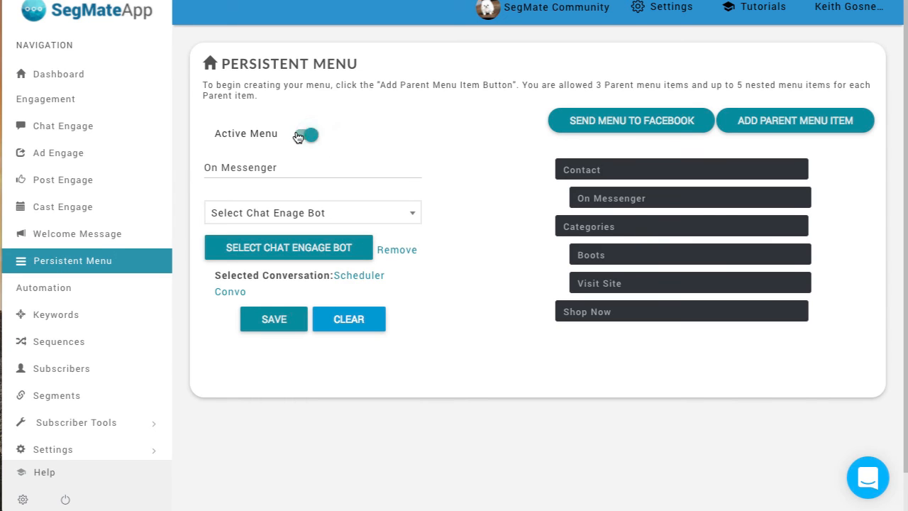
pyautogui.click(646, 122)
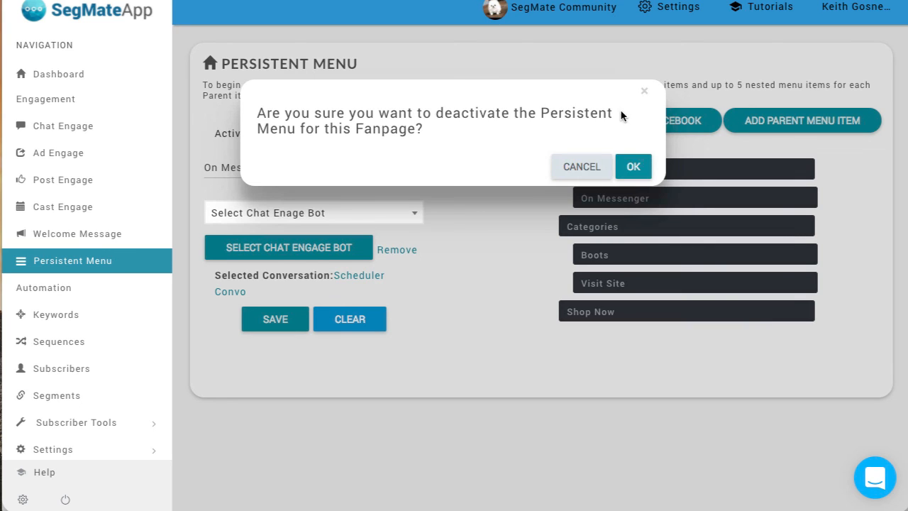
pyautogui.click(634, 170)
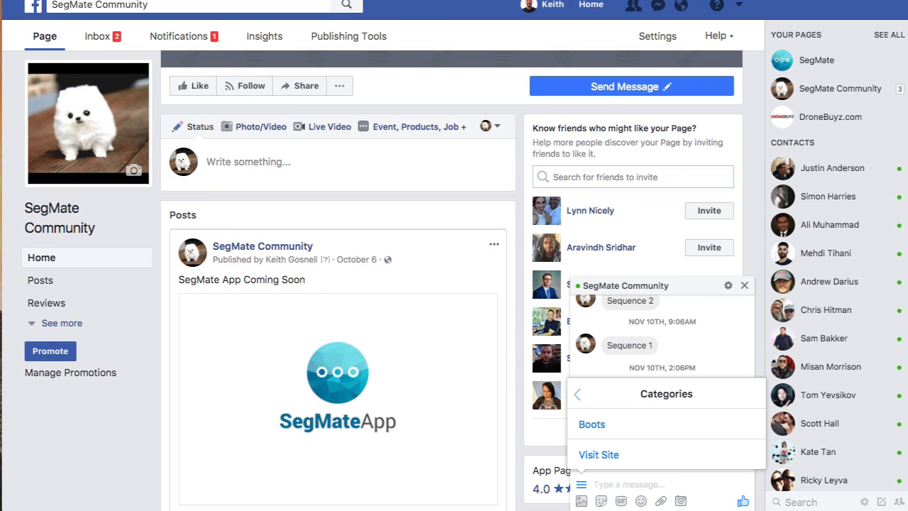
pyautogui.press('super+r')
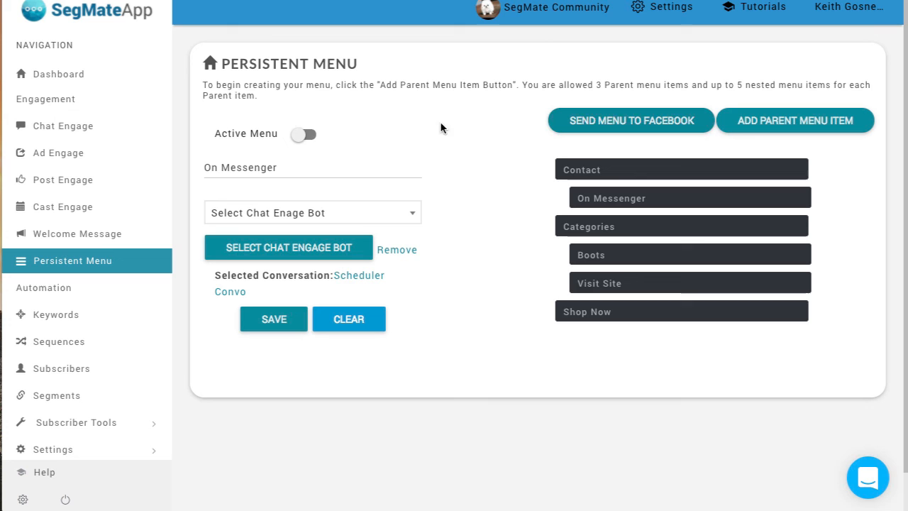
# Step: Reactivate the persistent menu in SegMateApp and send it to Facebook
pyautogui.click(308, 134)
pyautogui.click(599, 126)
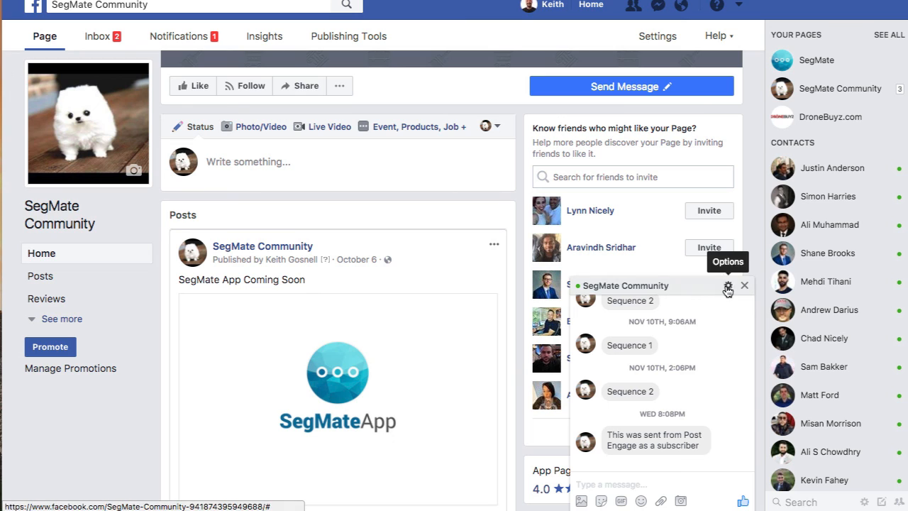
# Step: Open the SegMate Community conversation in full Messenger and check its persistent menu and Categories submenu
pyautogui.click(728, 286)
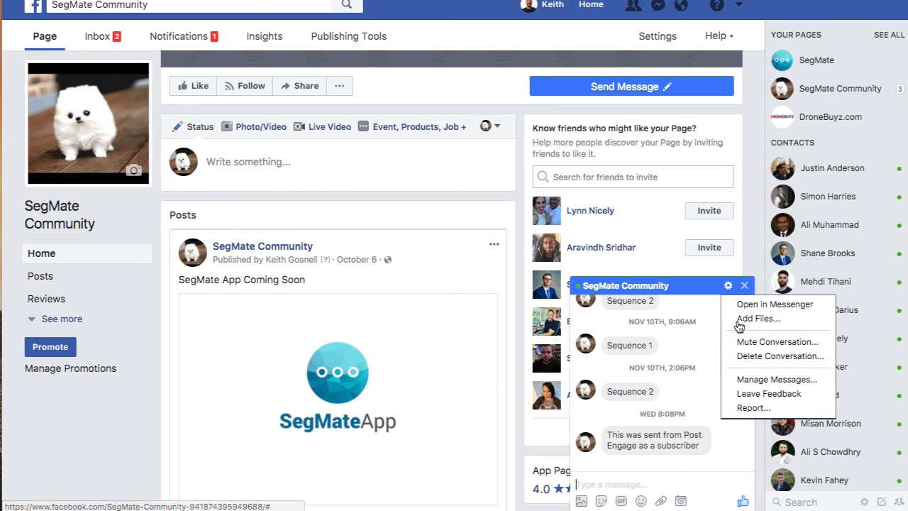
pyautogui.click(773, 304)
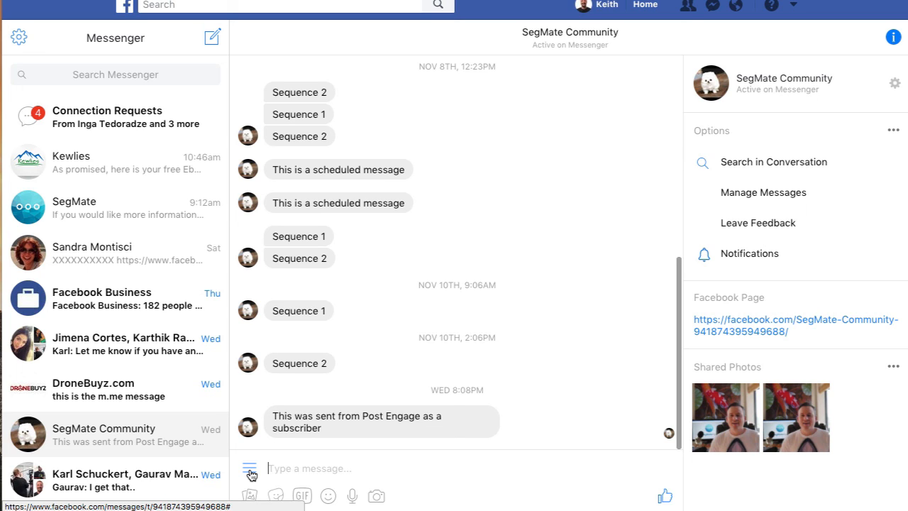
pyautogui.click(250, 471)
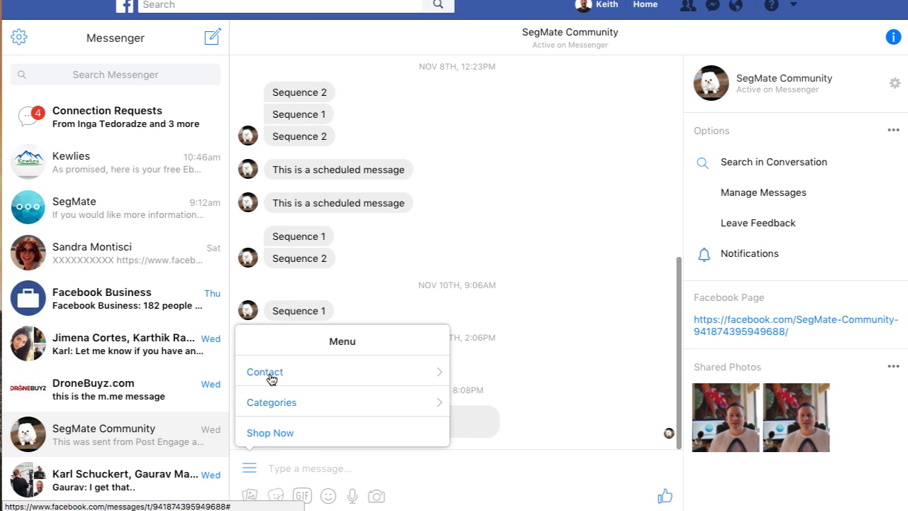
pyautogui.click(271, 402)
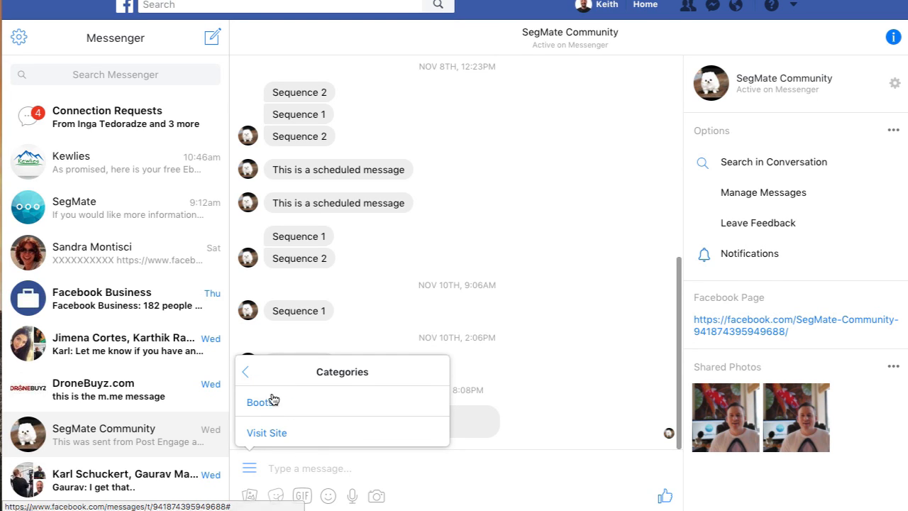
pyautogui.click(245, 373)
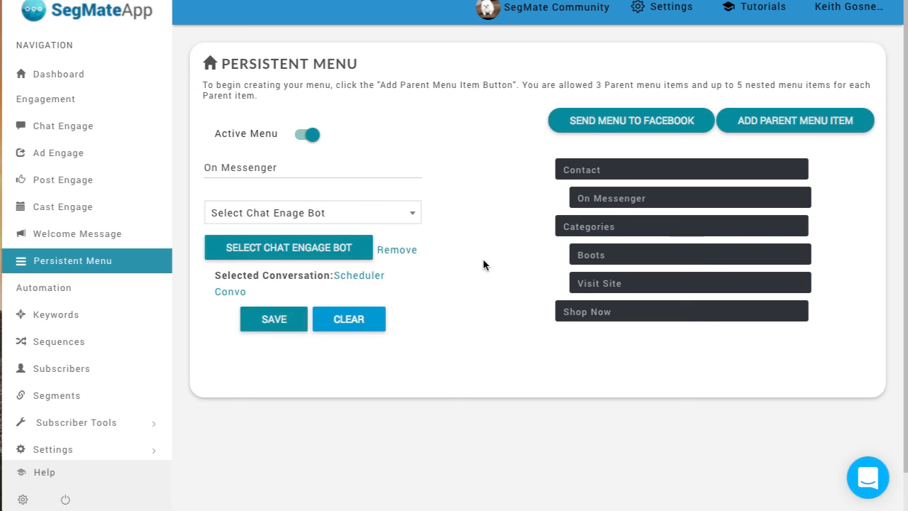
pyautogui.moveTo(660, 241)
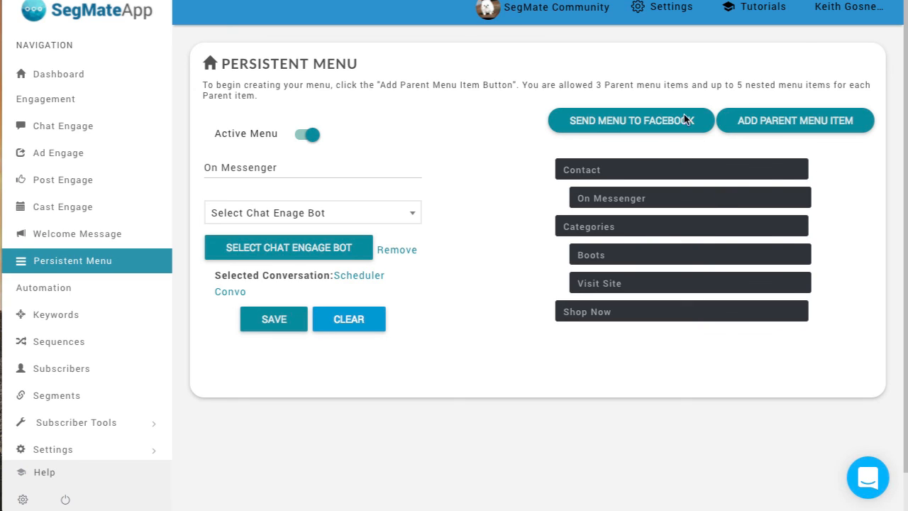